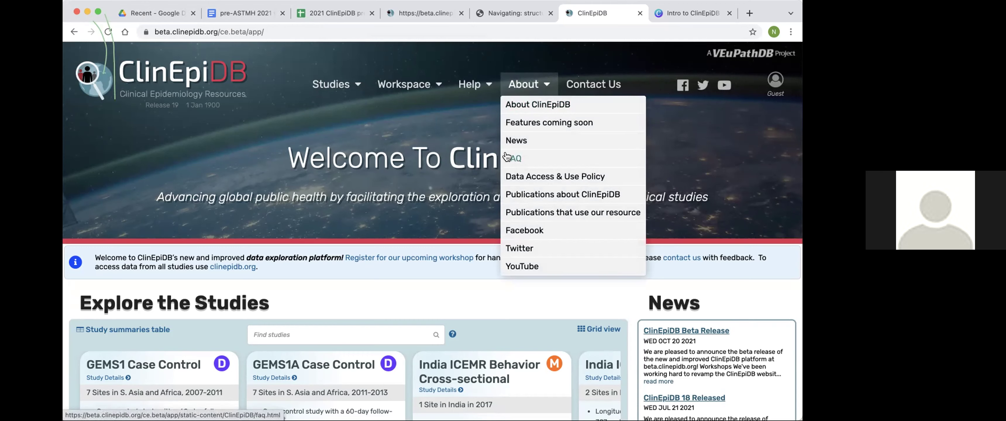
Look through the list of available studies and open the study summaries table.
mouse_move(338, 82)
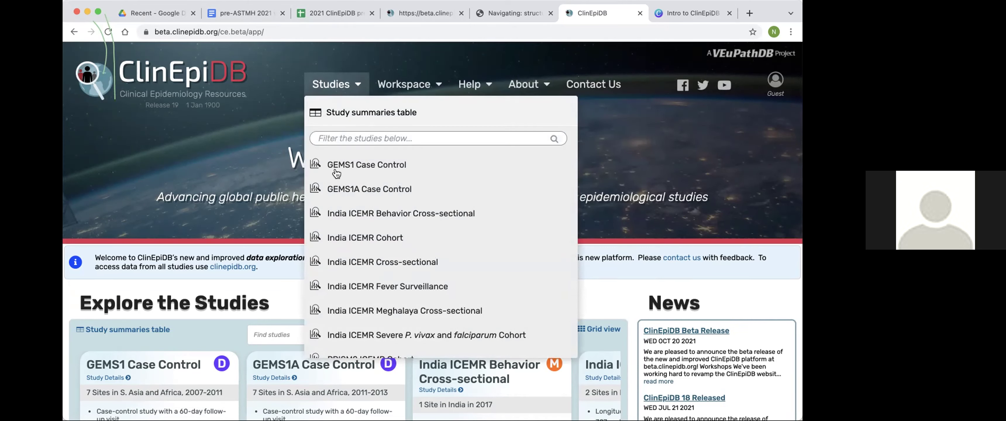
scroll(336, 182, "down", 2)
scroll(335, 181, "down", 4)
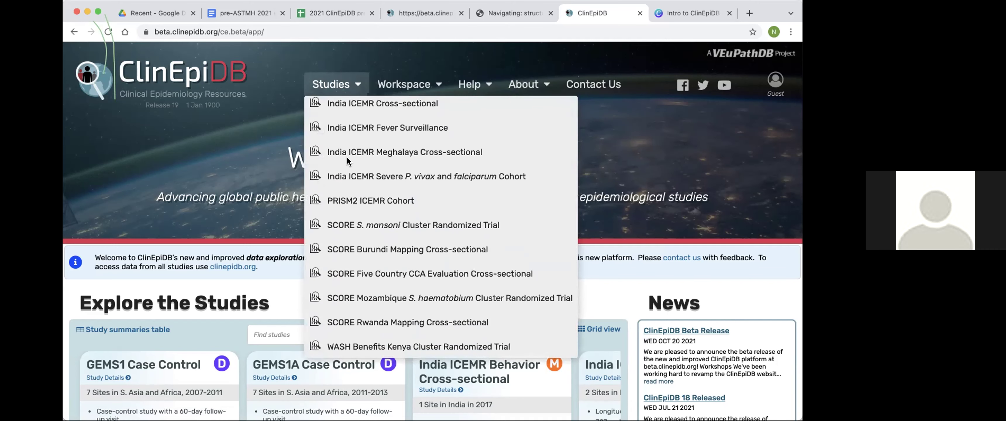
scroll(347, 153, "up", 5)
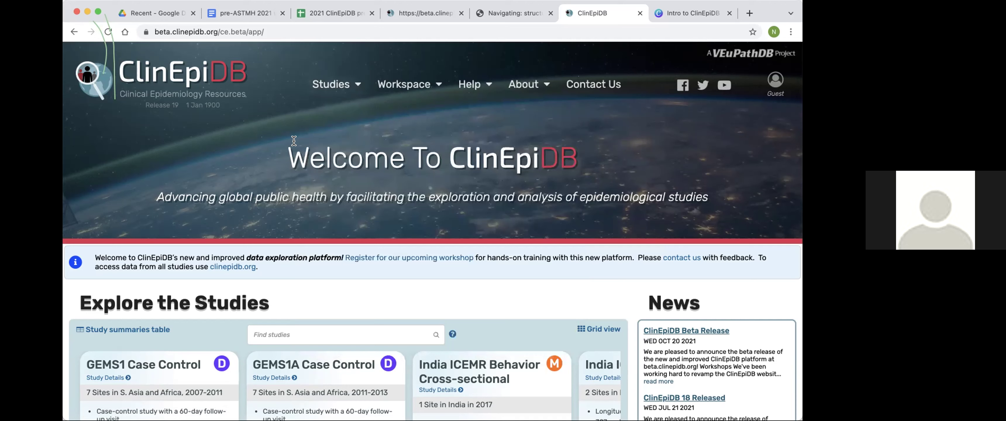
mouse_move(321, 108)
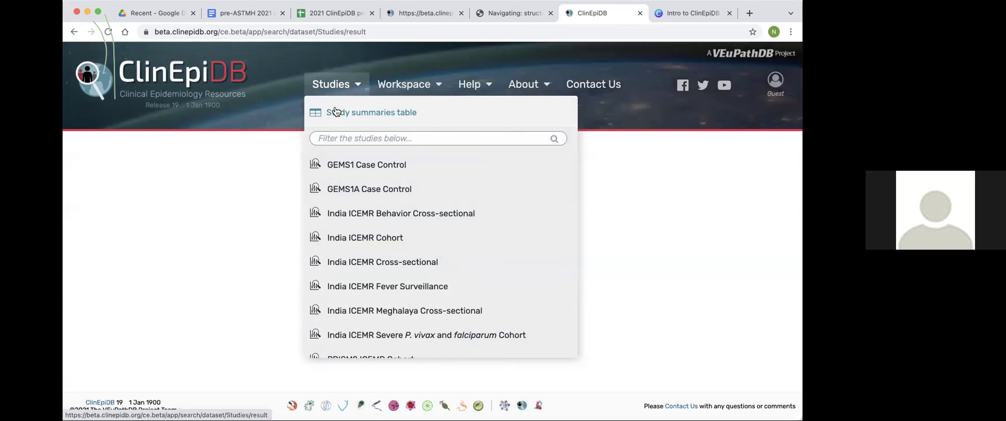
left_click(335, 112)
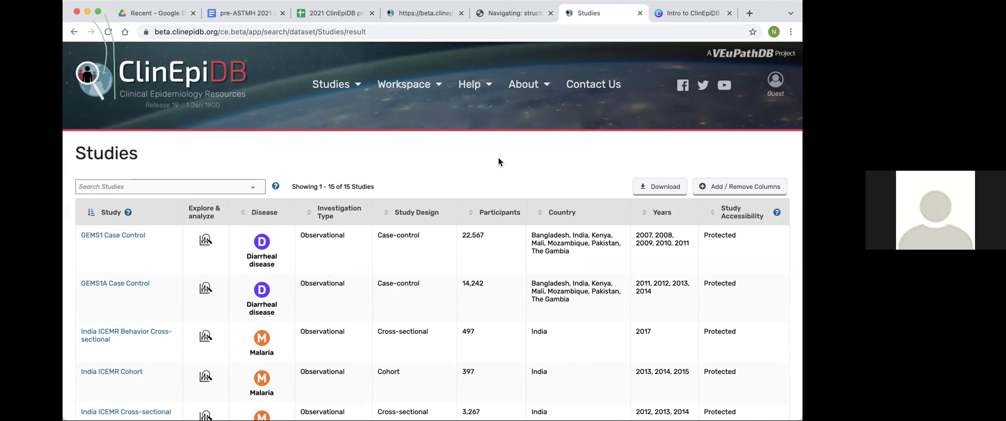
Examine the study summaries table for each study's disease, investigation type, design, participants, country, years and accessibility.
scroll(498, 160, "down", 5)
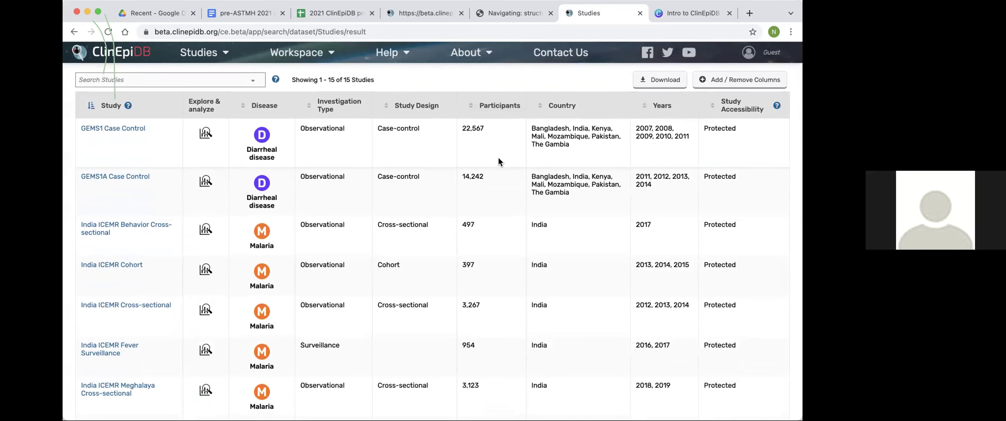
scroll(499, 161, "down", 2)
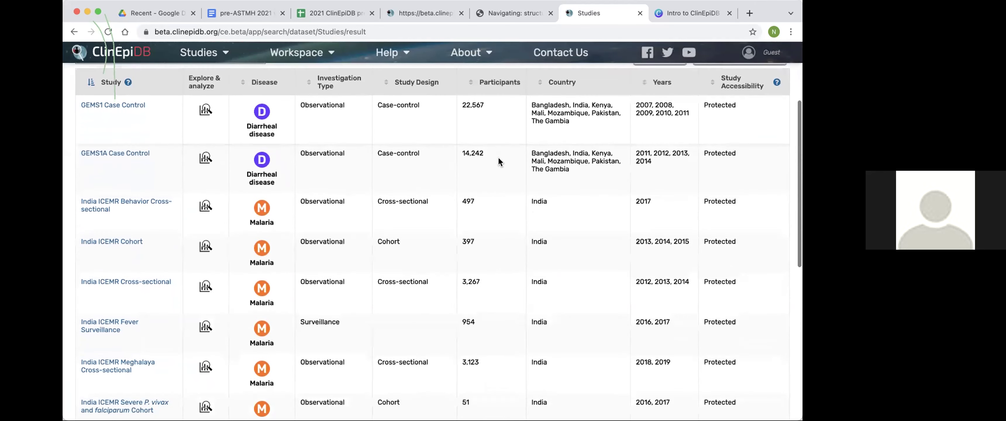
scroll(499, 160, "down", 3)
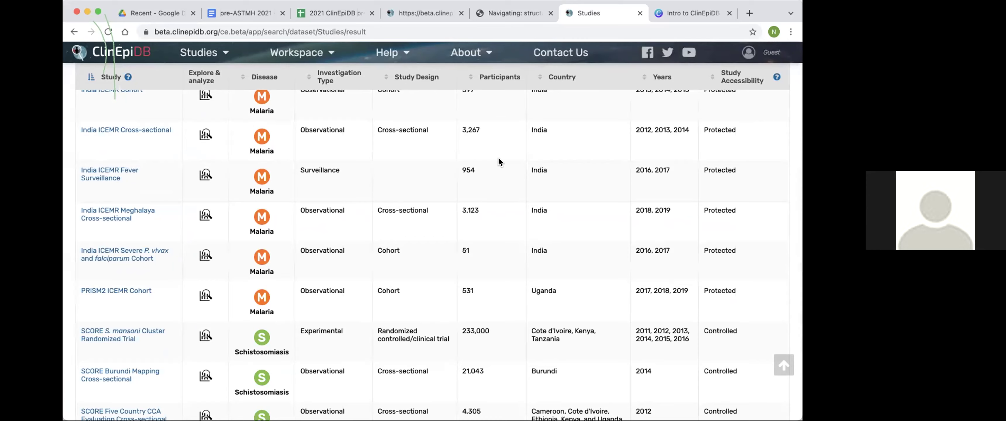
scroll(499, 160, "up", 1)
scroll(498, 160, "up", 6)
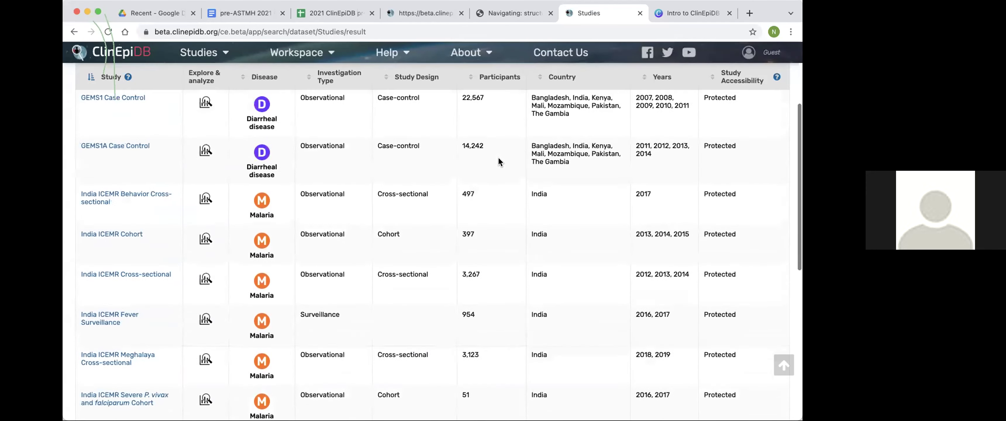
scroll(498, 159, "down", 2)
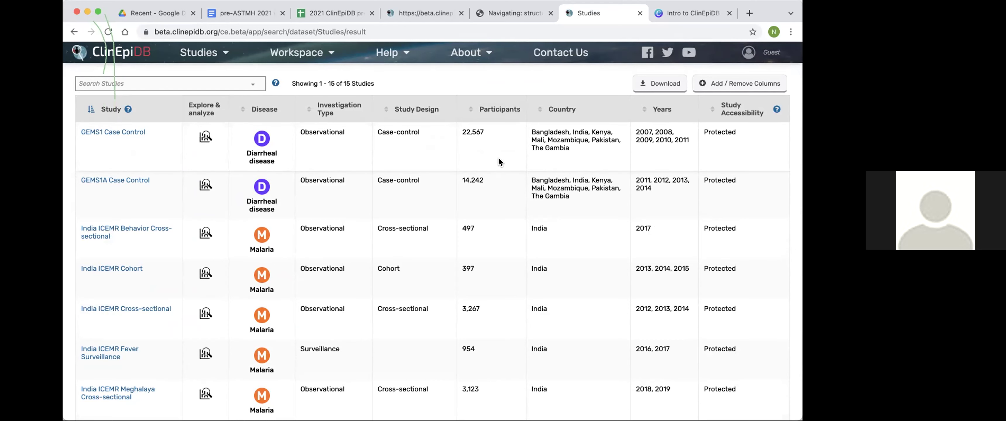
scroll(498, 157, "up", 2)
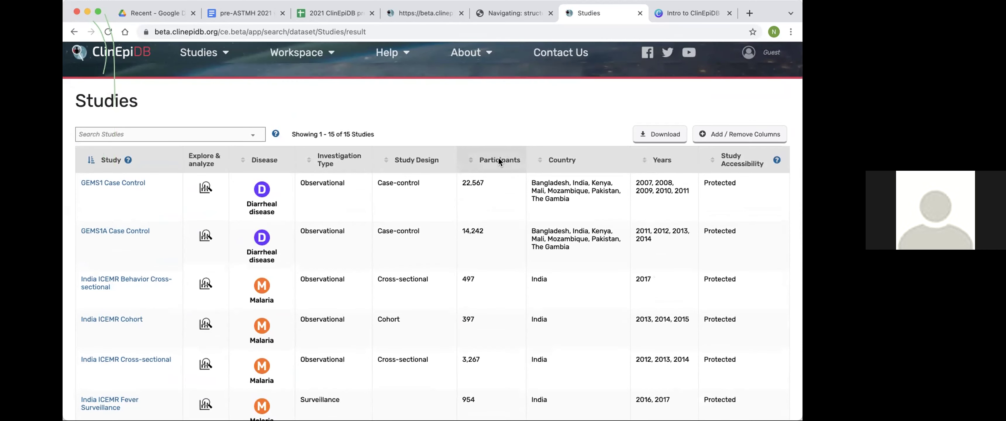
scroll(497, 157, "up", 2)
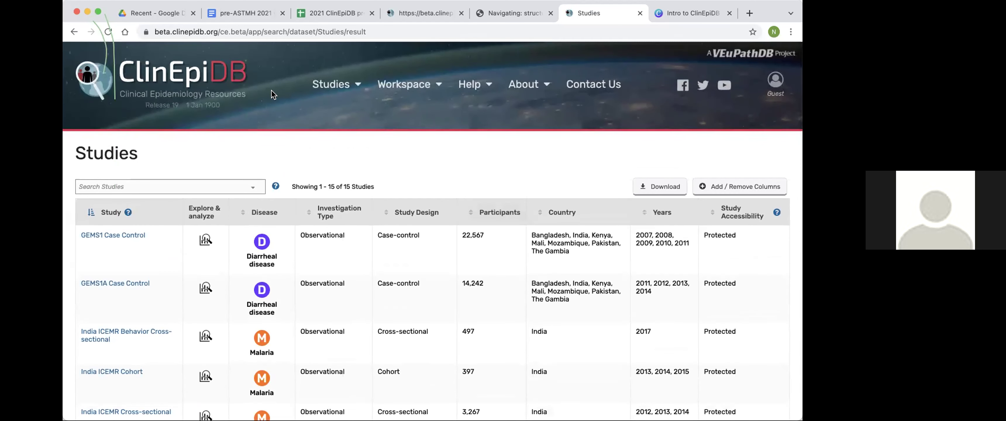
Return to the home page, look over the study cards and open the GEMS1 Case Control study.
left_click(192, 73)
scroll(454, 143, "down", 1)
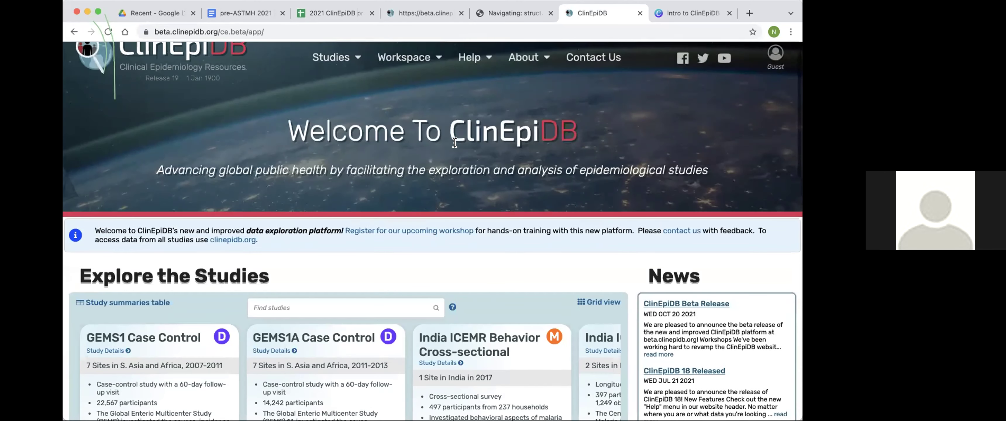
scroll(454, 143, "down", 4)
scroll(504, 163, "down", 2)
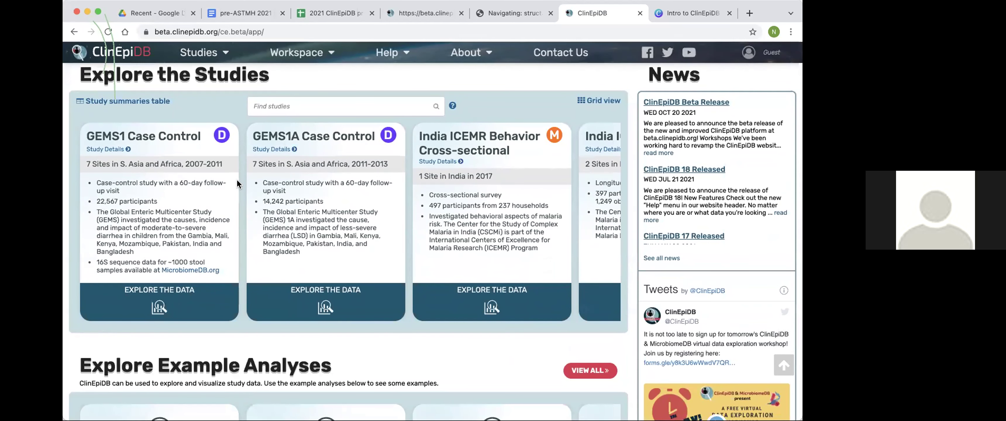
scroll(237, 180, "down", 1)
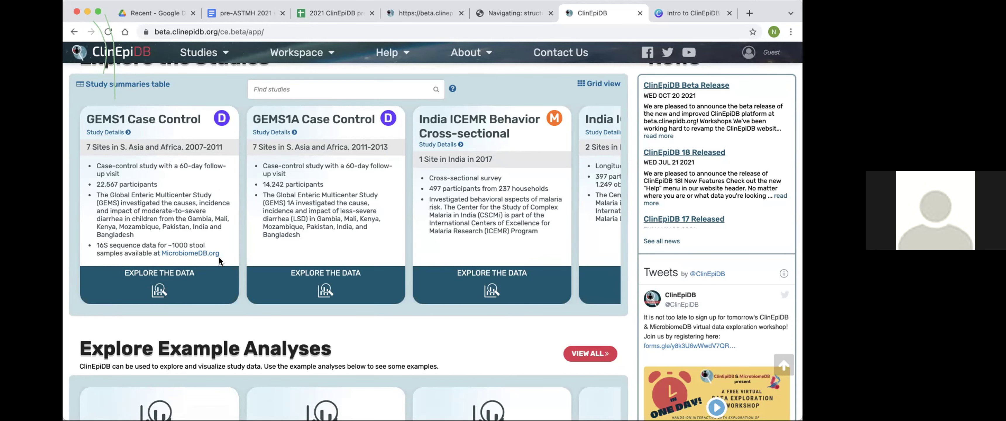
scroll(219, 258, "up", 1)
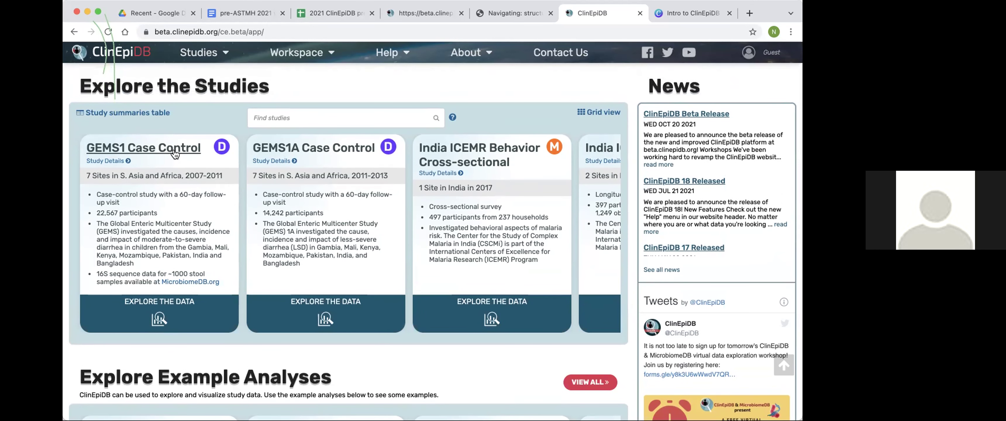
left_click(165, 147)
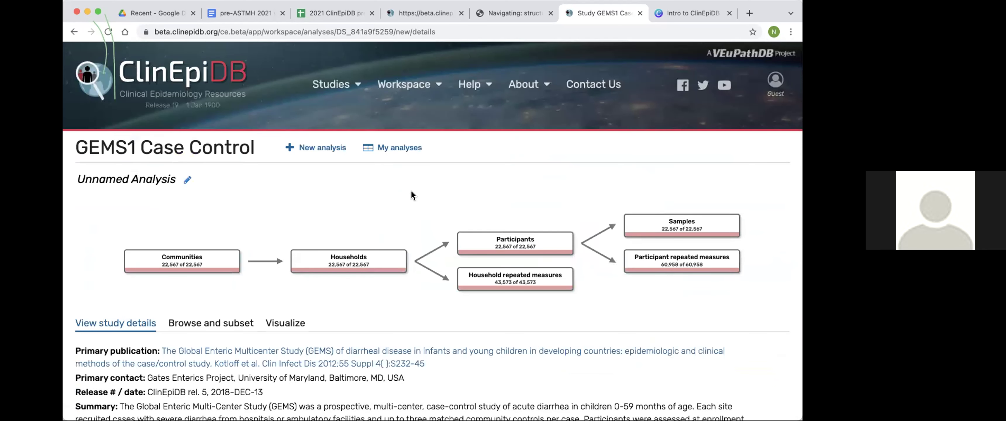
Name the unnamed GEMS1 Case Control analysis "Navigating the platform" and save the name.
scroll(411, 194, "down", 1)
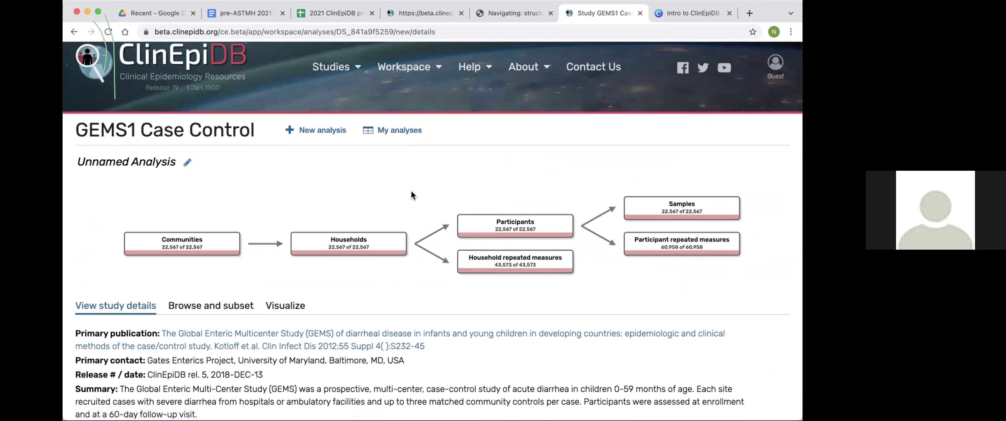
scroll(411, 192, "down", 1)
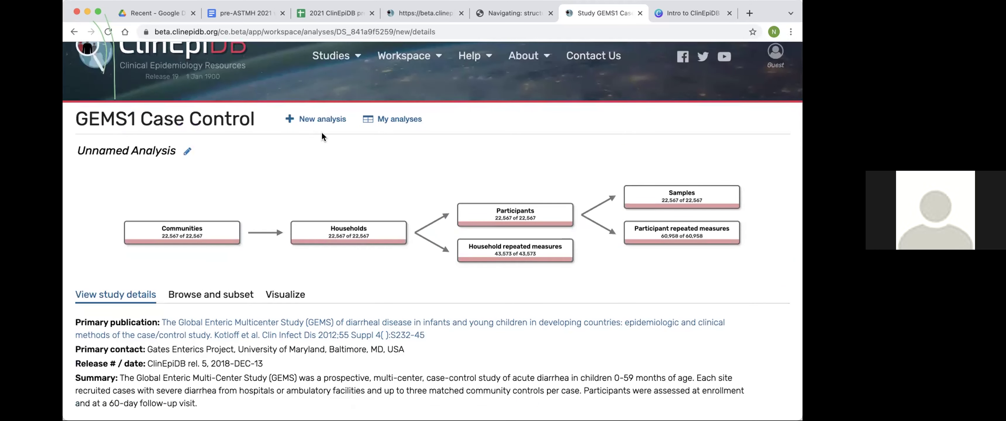
scroll(330, 130, "down", 2)
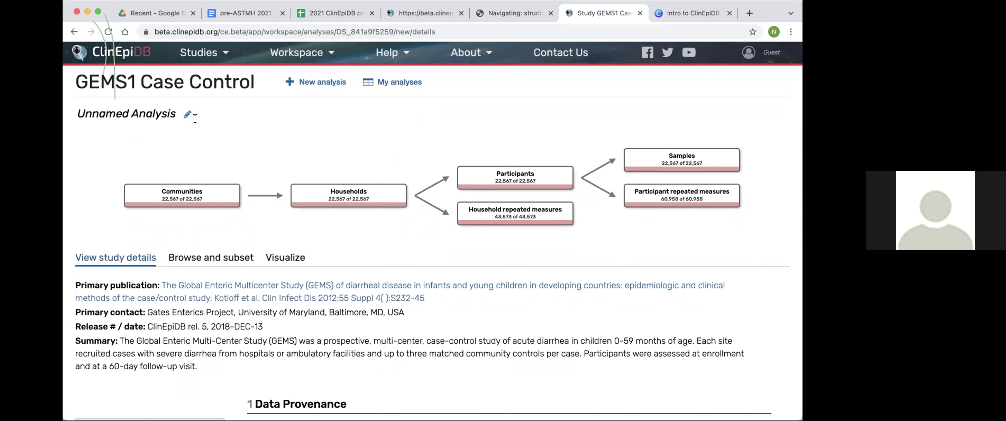
left_click(159, 108)
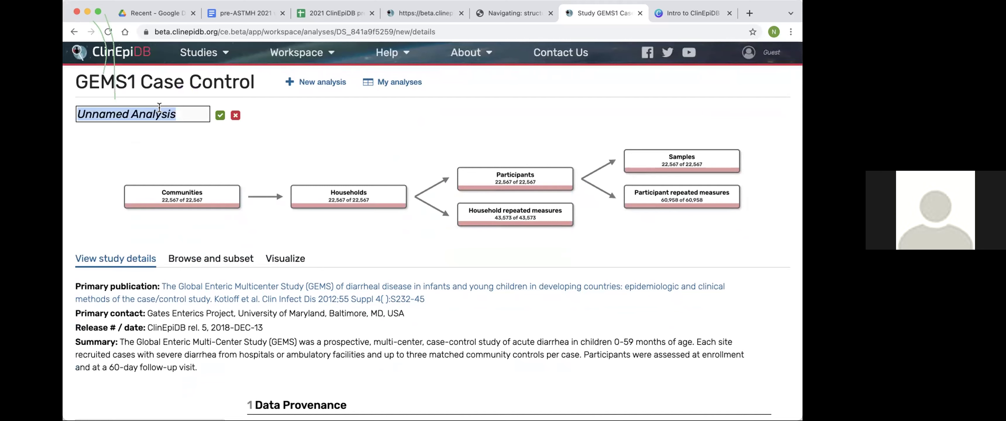
type("Navigating the platform")
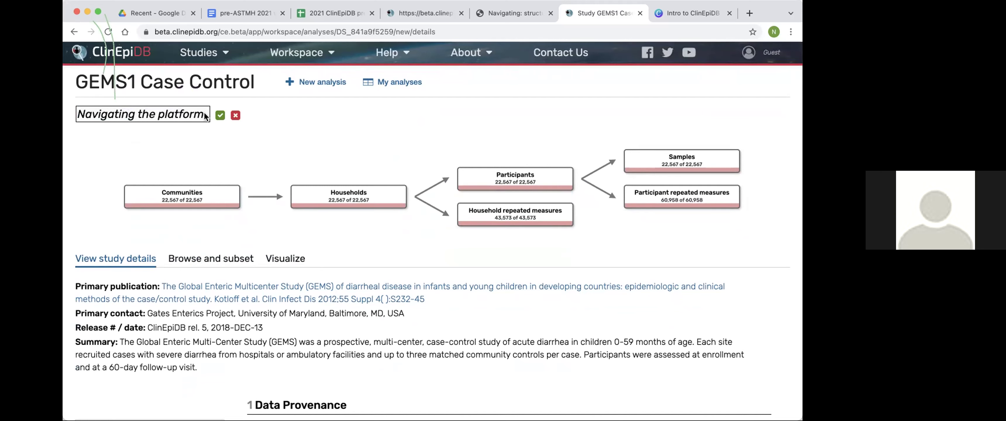
left_click(219, 115)
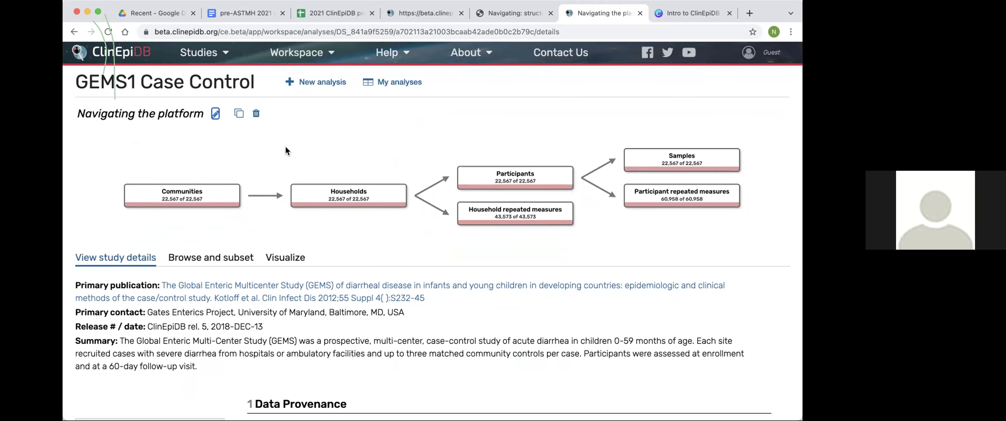
Examine the study's data structure diagram and its primary publication, contact, release and summary details.
scroll(286, 151, "down", 1)
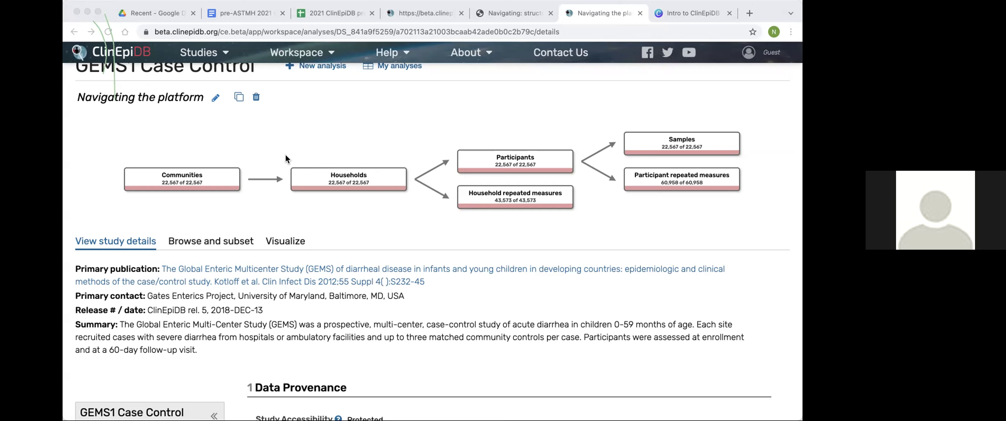
left_click(356, 24)
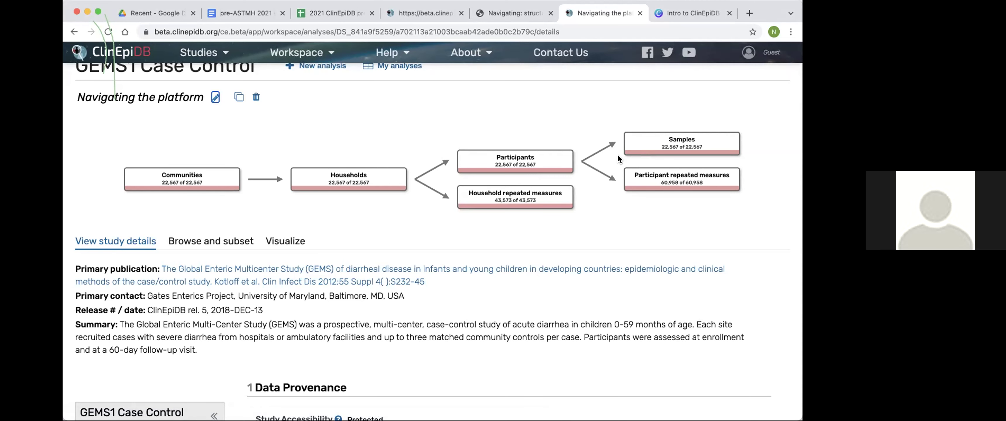
scroll(309, 195, "down", 1)
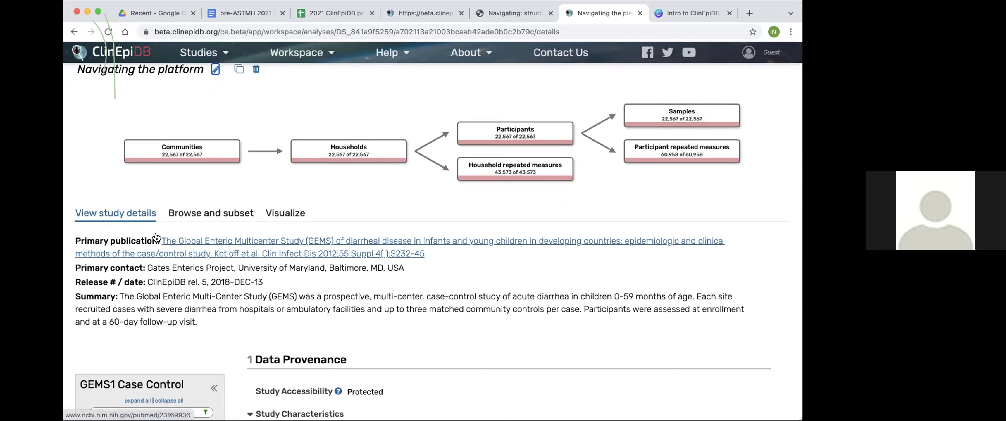
scroll(234, 118, "down", 1)
scroll(142, 157, "down", 1)
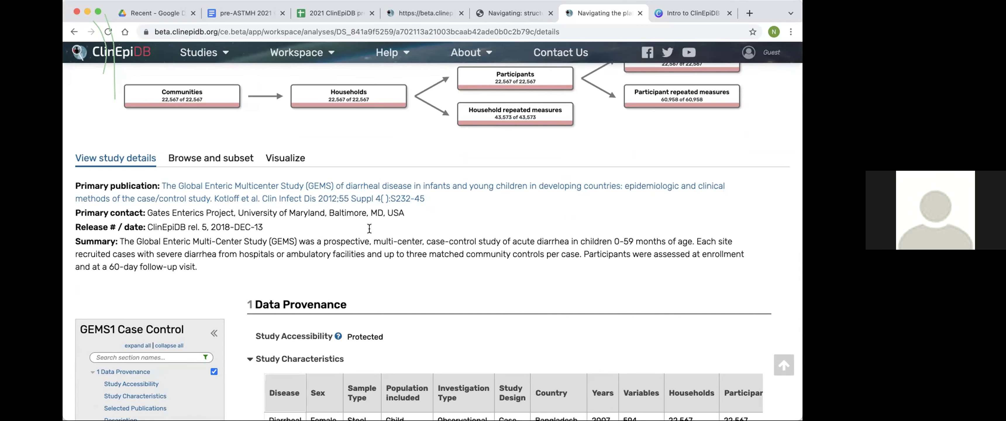
scroll(387, 228, "down", 2)
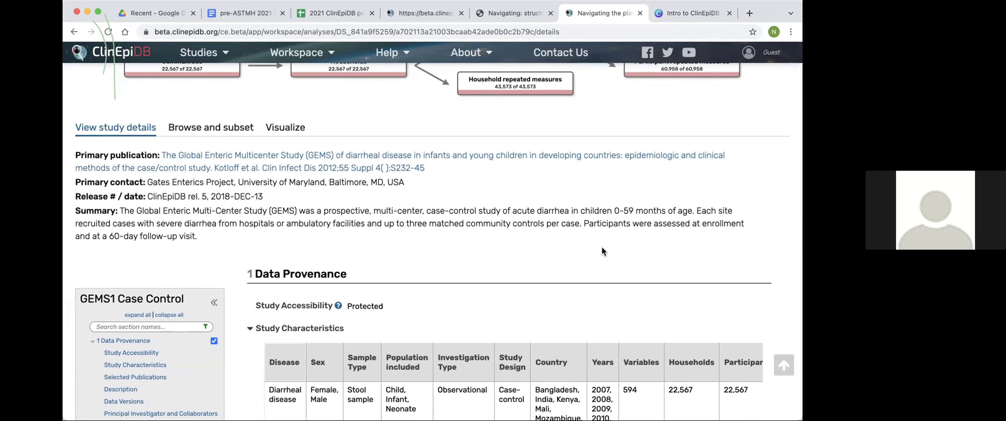
Examine the study's characteristics, selected publications, related studies, background, participating institutions, objectives, eligibility criteria and data collection.
scroll(644, 249, "down", 5)
scroll(643, 246, "down", 1)
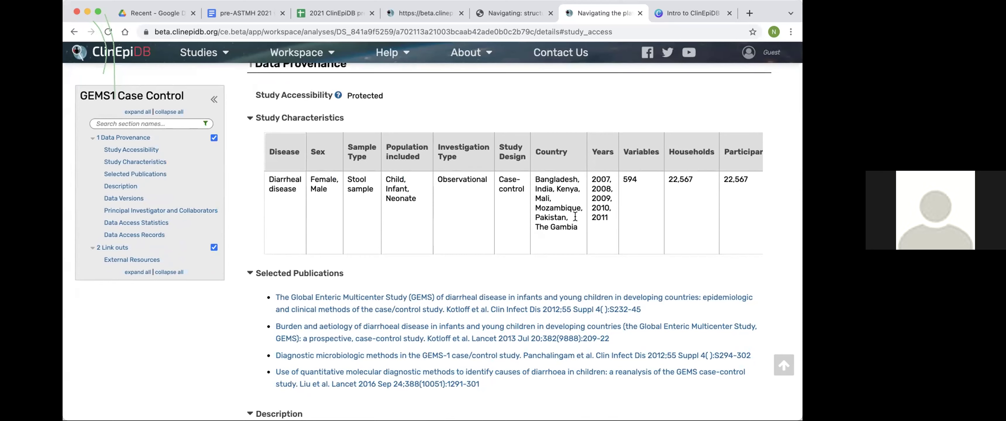
scroll(623, 217, "down", 3)
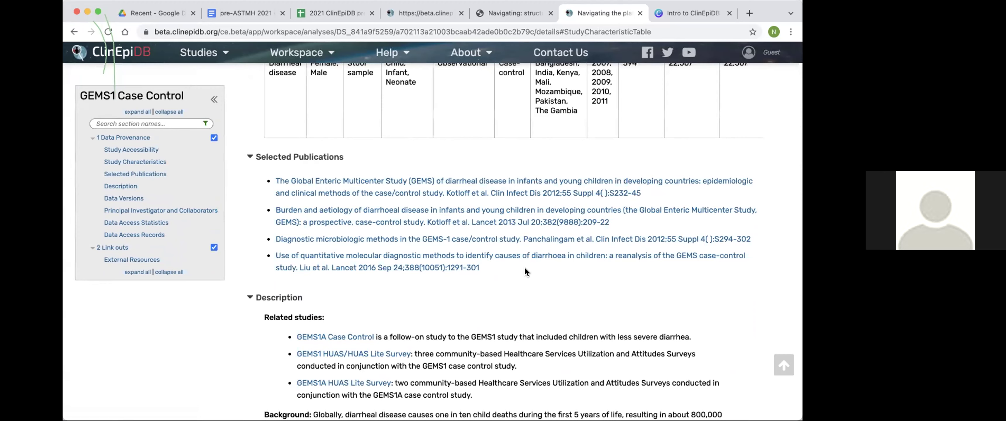
scroll(525, 270, "down", 3)
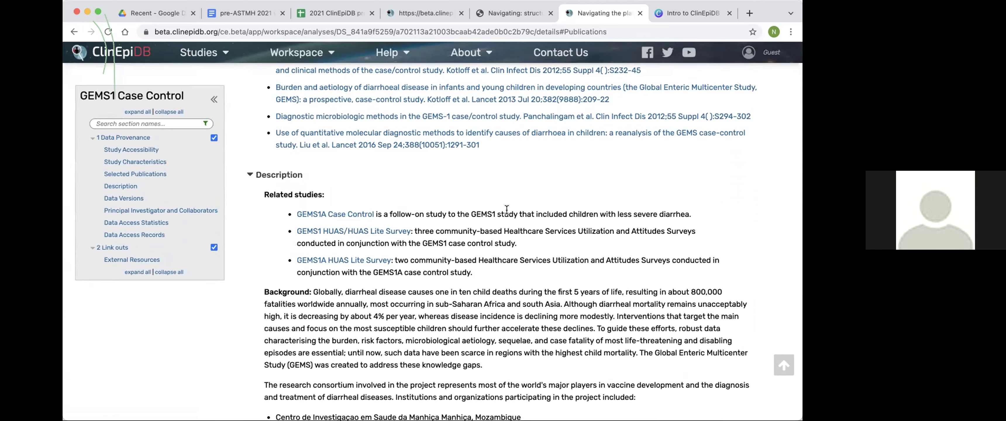
scroll(507, 209, "down", 3)
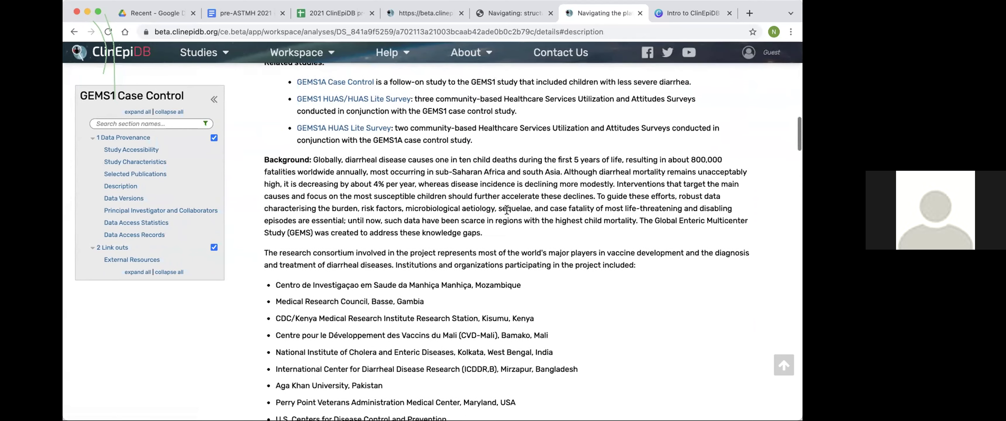
scroll(506, 210, "down", 2)
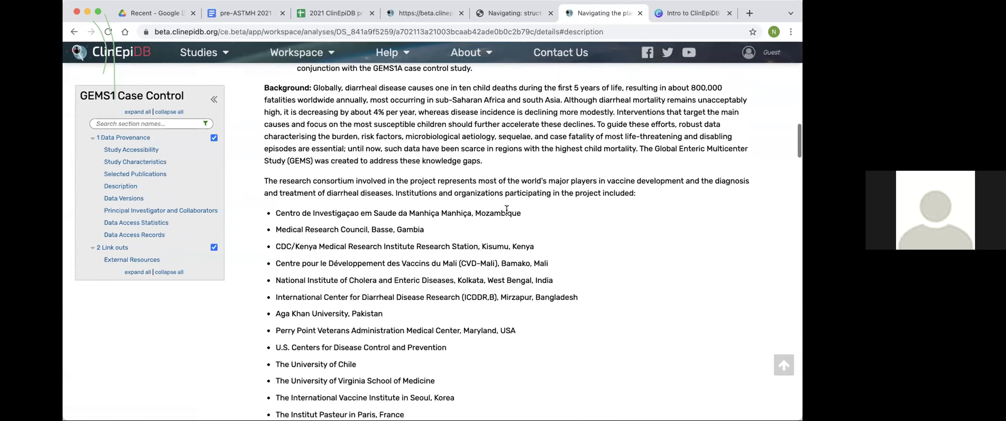
scroll(507, 209, "down", 6)
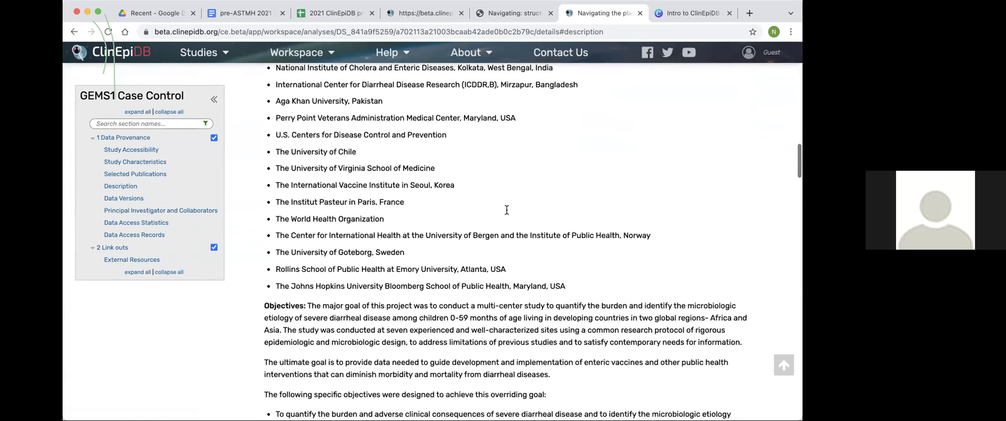
scroll(507, 210, "down", 14)
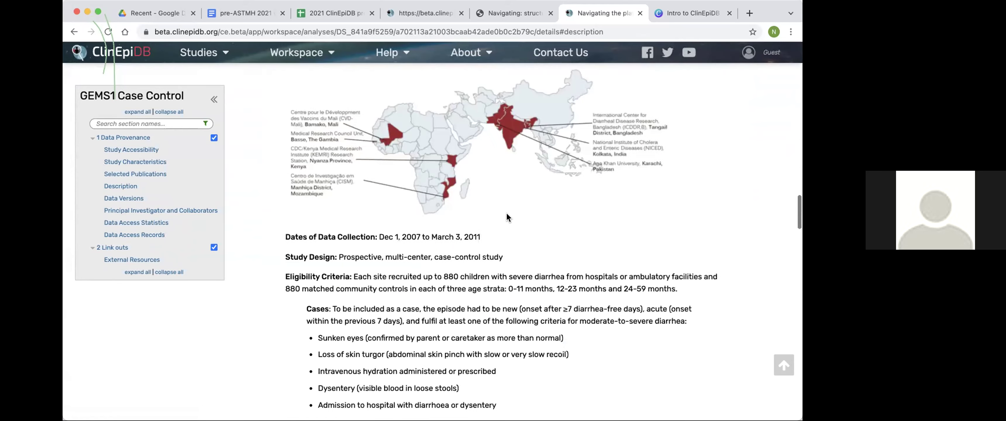
scroll(506, 218, "down", 5)
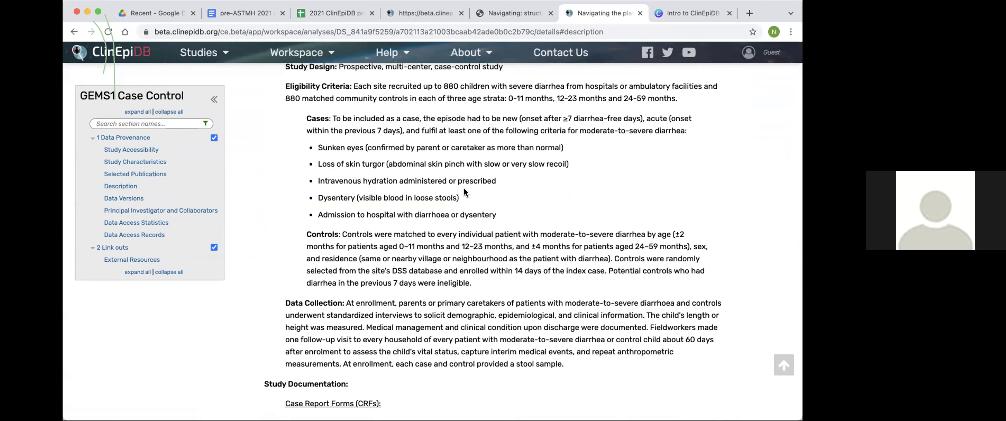
scroll(464, 191, "down", 3)
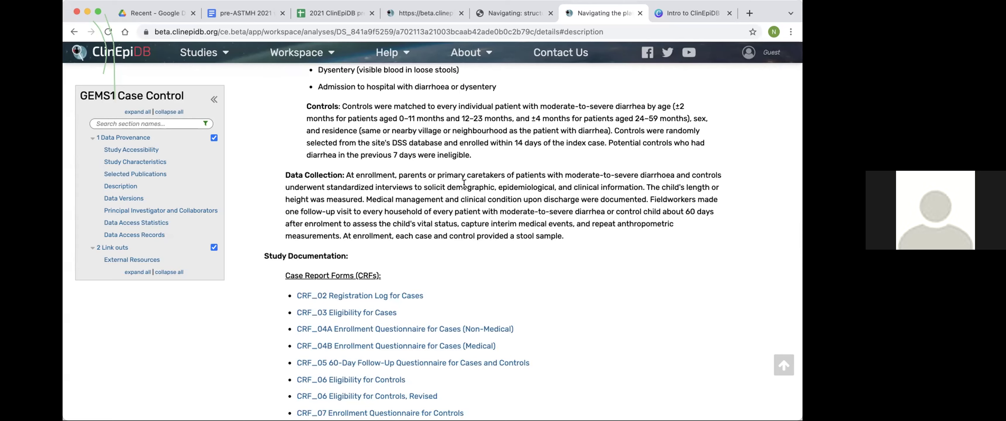
scroll(464, 183, "down", 1)
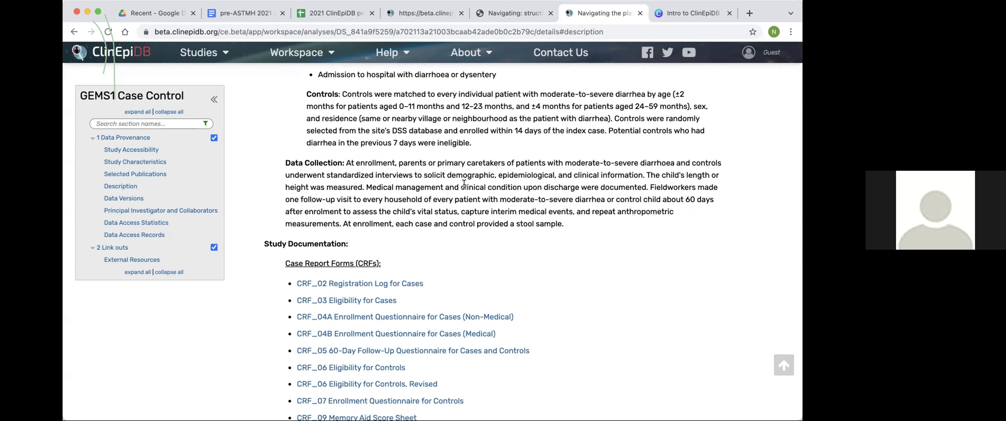
Examine the study's case report forms, data integration notes, data versions, investigators, data access statistics and data access records.
scroll(464, 185, "down", 6)
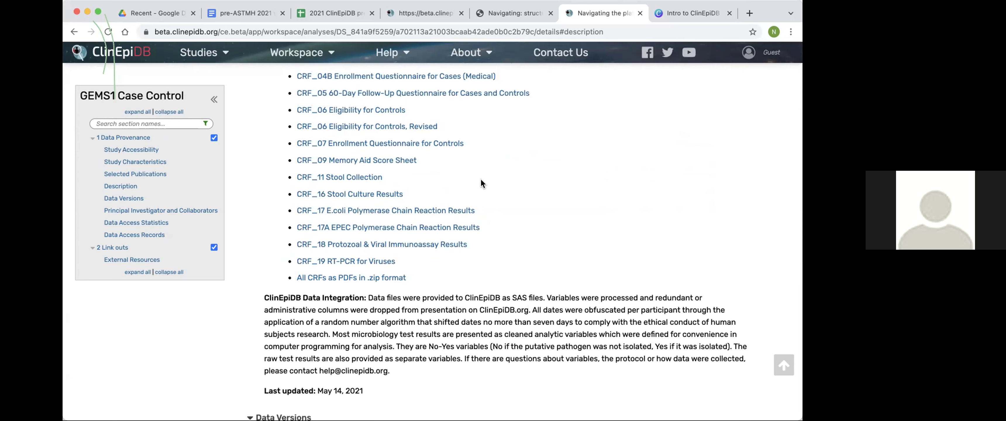
scroll(481, 180, "down", 6)
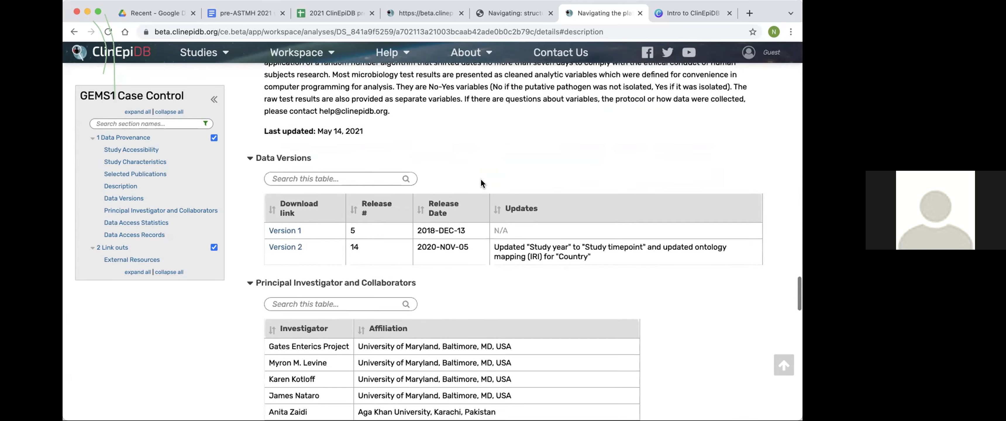
scroll(480, 180, "down", 5)
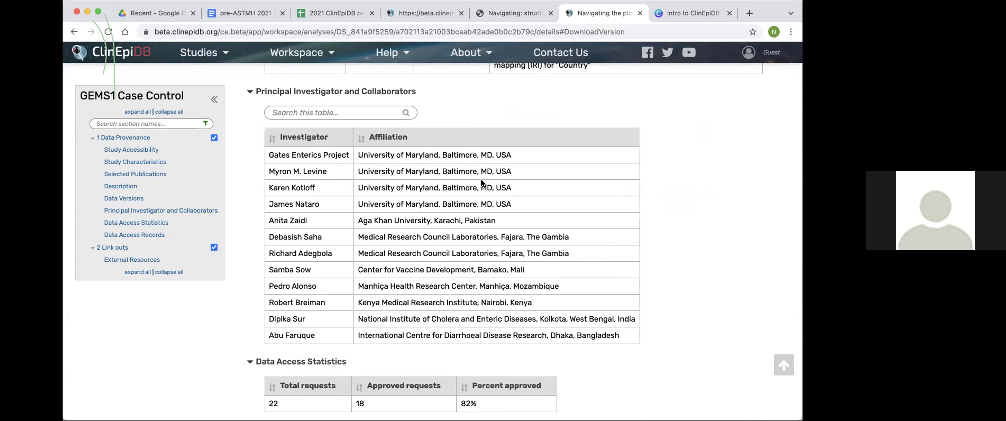
scroll(480, 178, "down", 1)
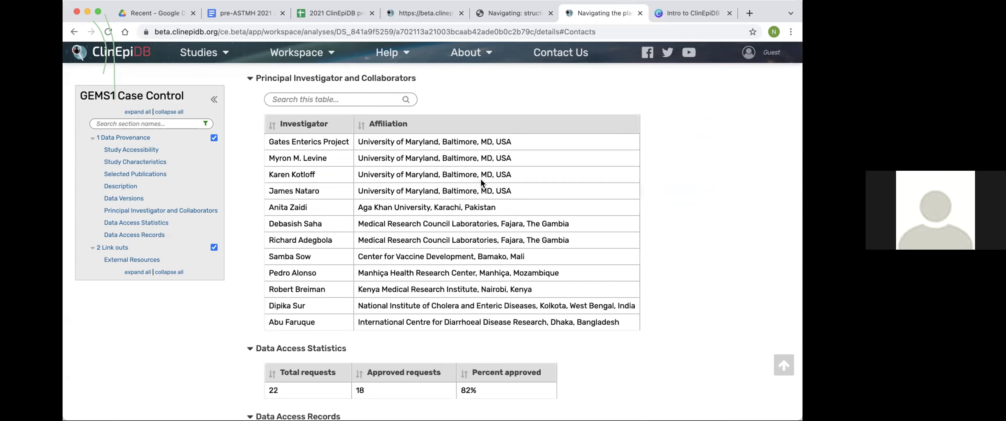
scroll(480, 179, "down", 3)
scroll(481, 176, "down", 10)
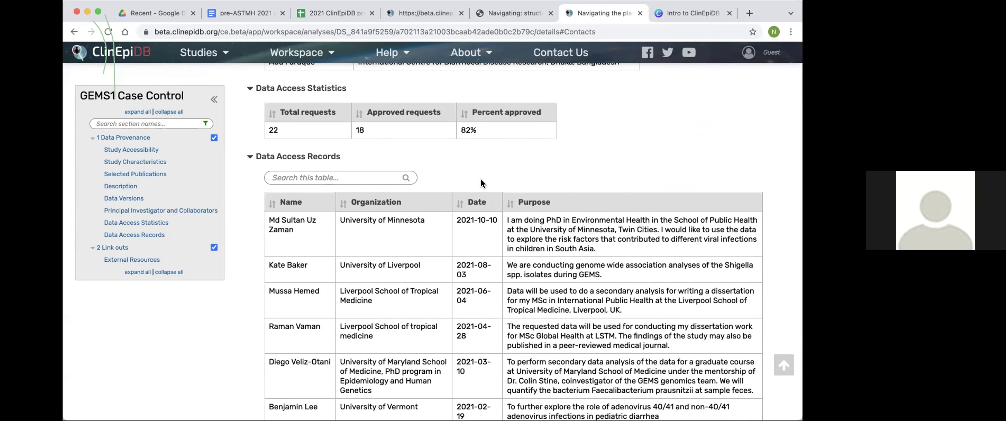
scroll(481, 181, "down", 2)
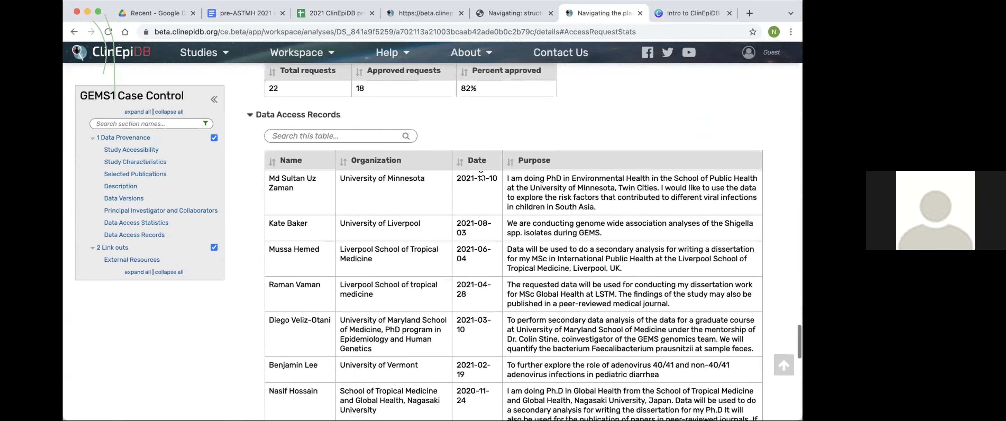
scroll(500, 168, "down", 1)
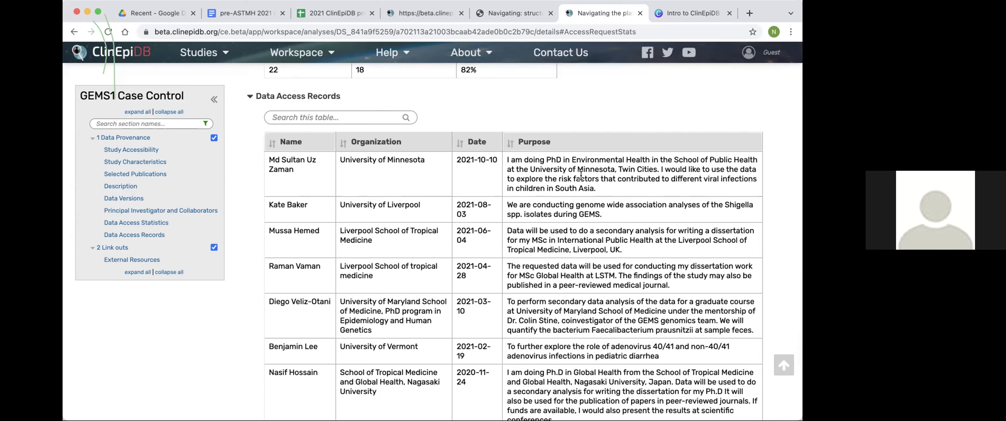
Open the analysis's Browse and subset view from the study details.
scroll(578, 178, "up", 20)
scroll(574, 180, "up", 15)
scroll(581, 176, "up", 15)
scroll(580, 178, "up", 8)
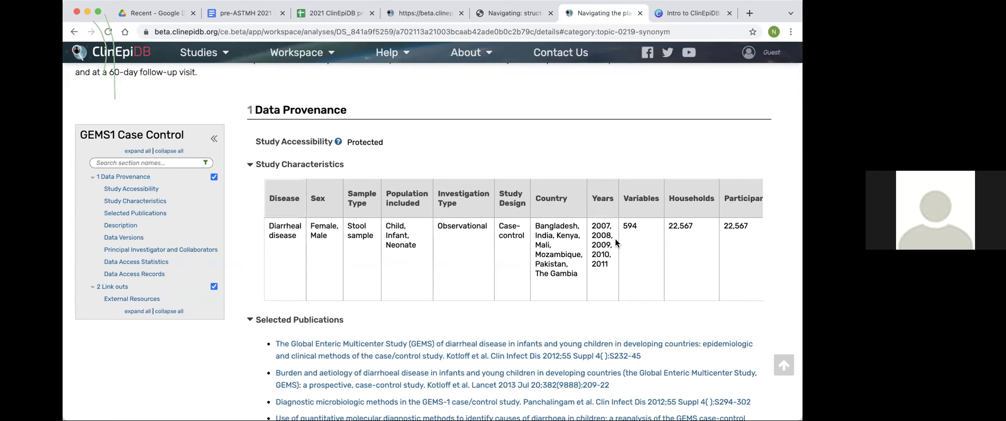
scroll(572, 138, "up", 8)
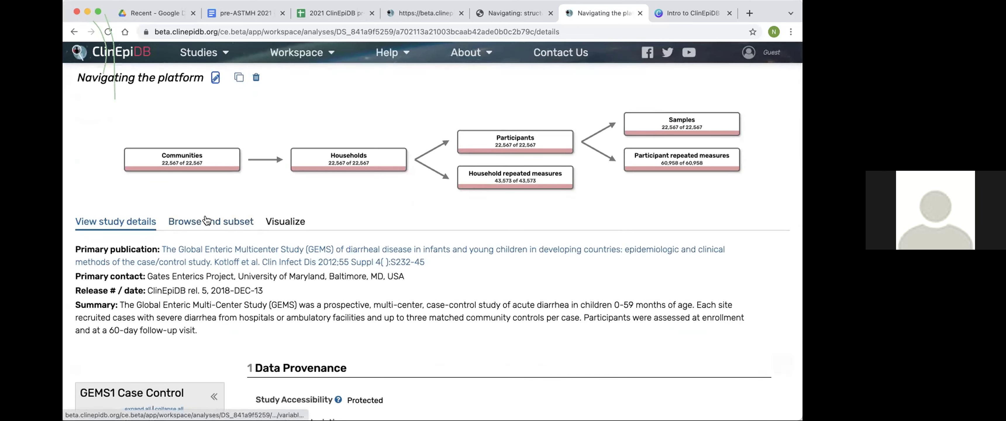
left_click(206, 221)
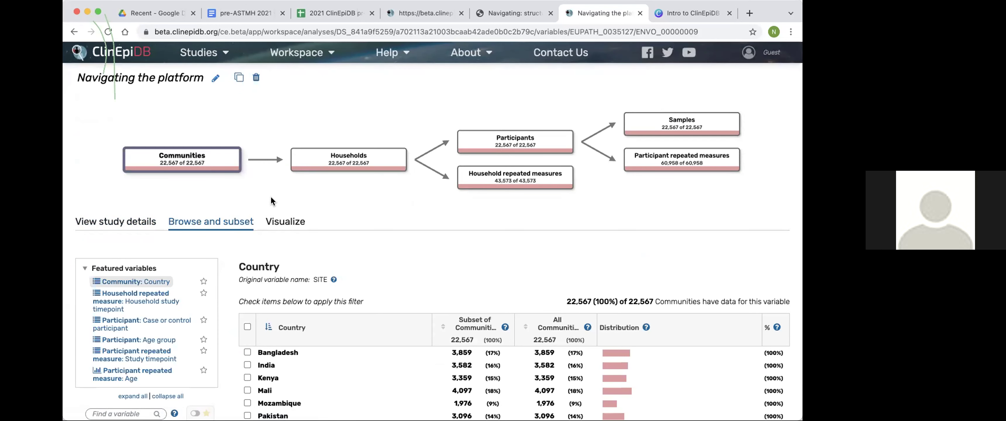
Look over the Country variable's distribution table, the featured variables and the variable tree.
scroll(271, 200, "down", 3)
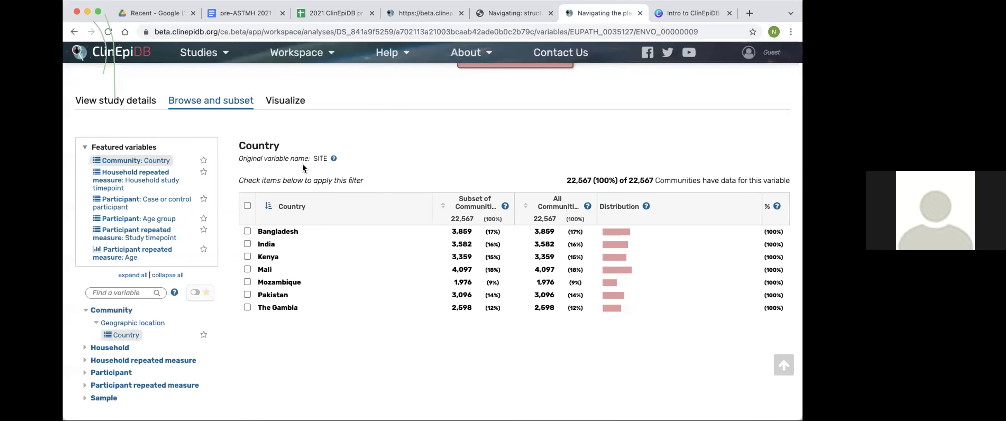
scroll(301, 163, "down", 1)
scroll(302, 164, "up", 2)
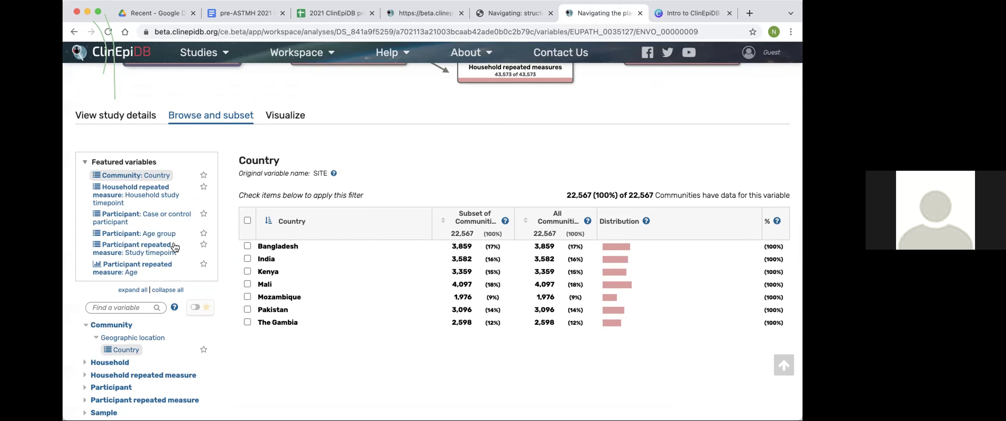
scroll(227, 177, "down", 1)
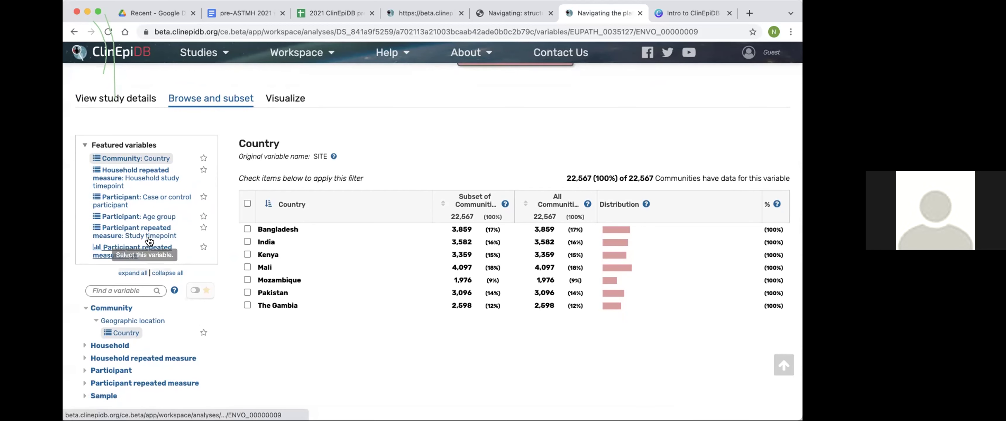
Open the featured participant repeated measure variable Age and examine its summary statistics, histogram and axis settings.
left_click(133, 249)
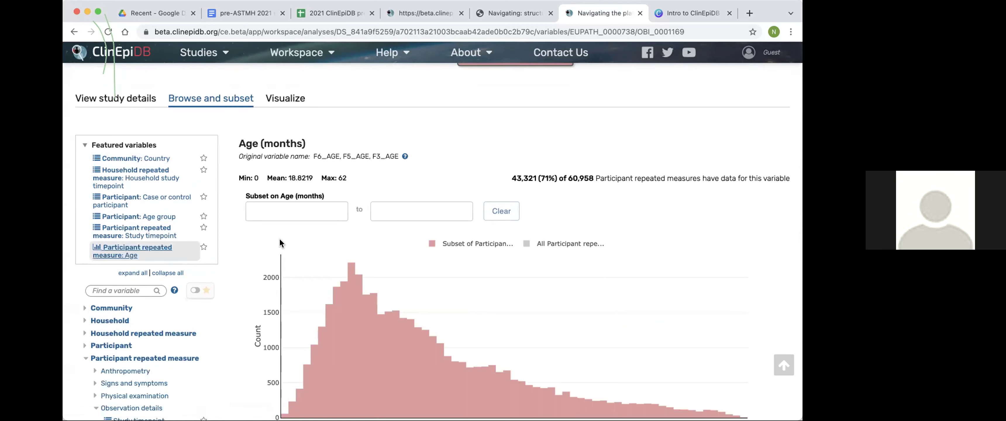
scroll(279, 242, "down", 3)
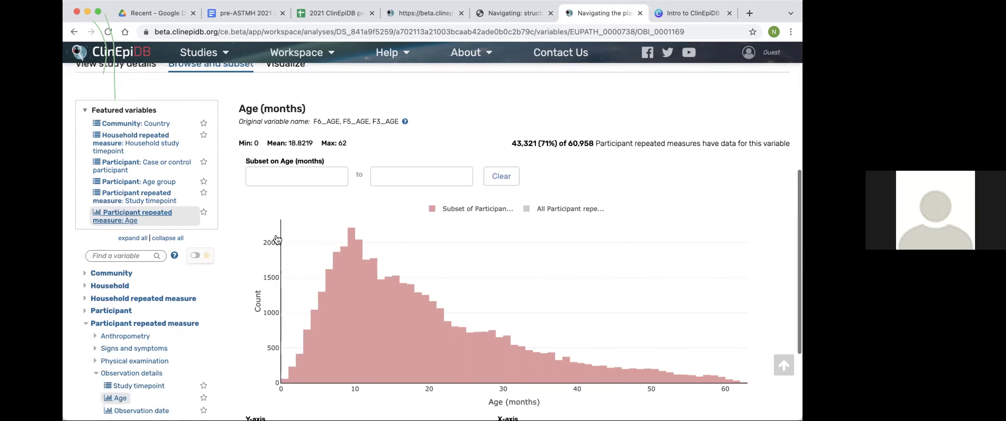
scroll(277, 239, "down", 5)
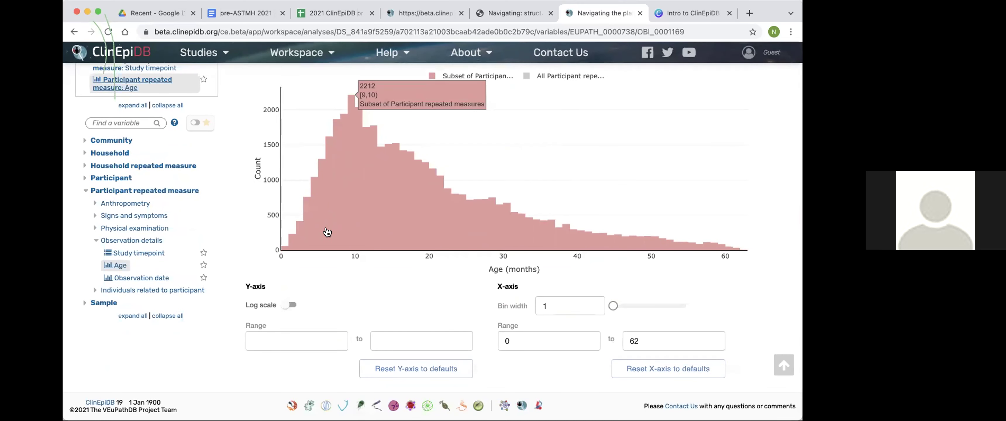
scroll(346, 280, "up", 1)
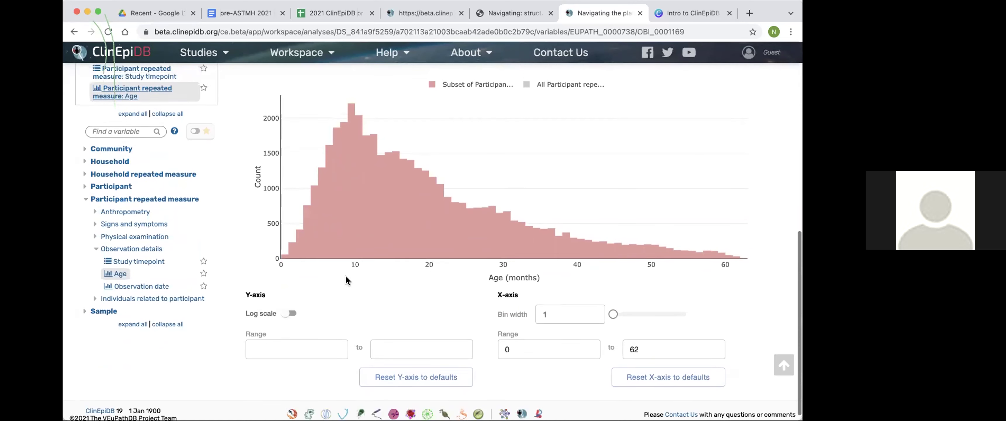
scroll(379, 221, "up", 3)
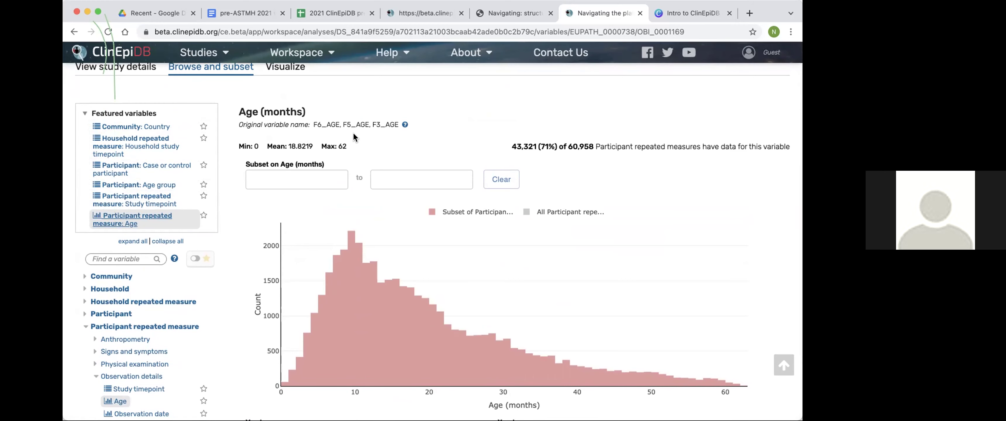
Set the age histogram's x-axis bin width to 6 and inspect the bar for ages 6 to 12 months.
scroll(352, 135, "down", 3)
double_click(543, 305)
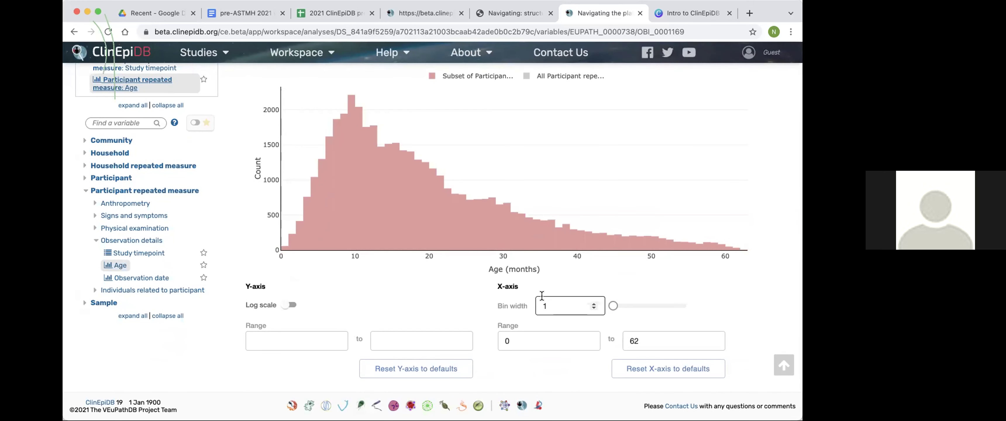
type("6")
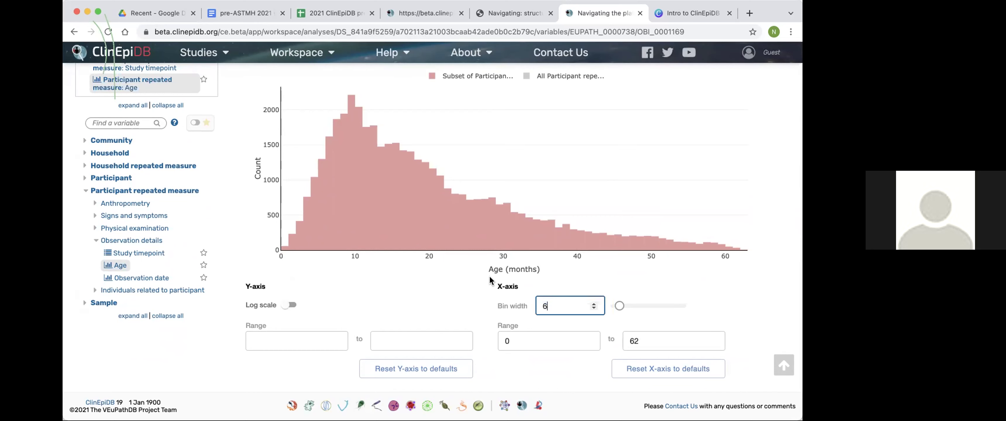
scroll(466, 276, "up", 1)
mouse_move(326, 204)
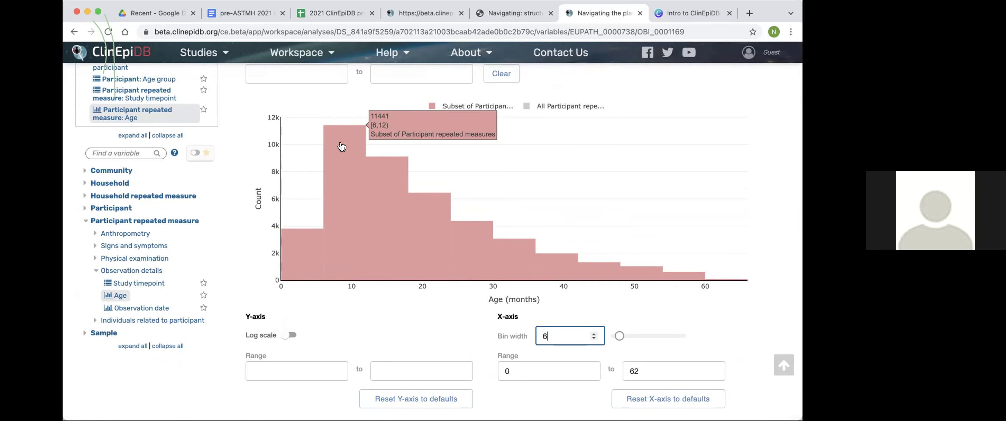
Open the featured participant variable Age group and look through its table and the Participant categories in the variable tree.
scroll(341, 147, "up", 2)
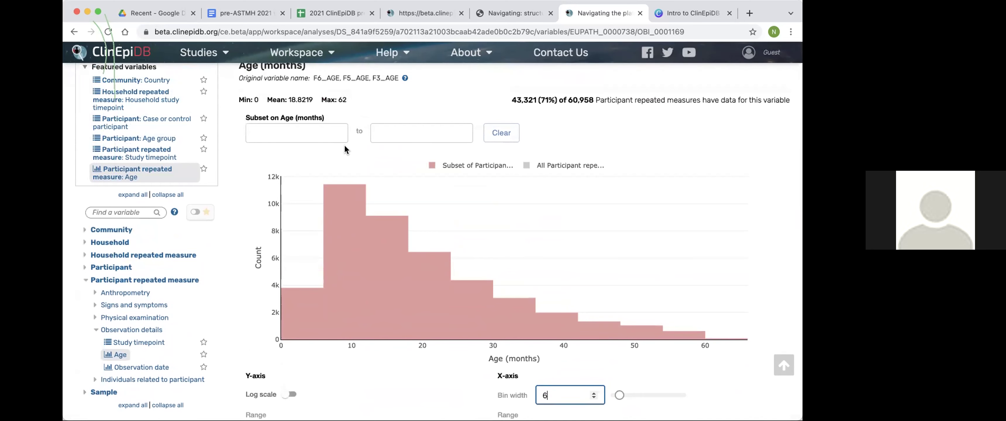
scroll(345, 148, "up", 1)
left_click(135, 156)
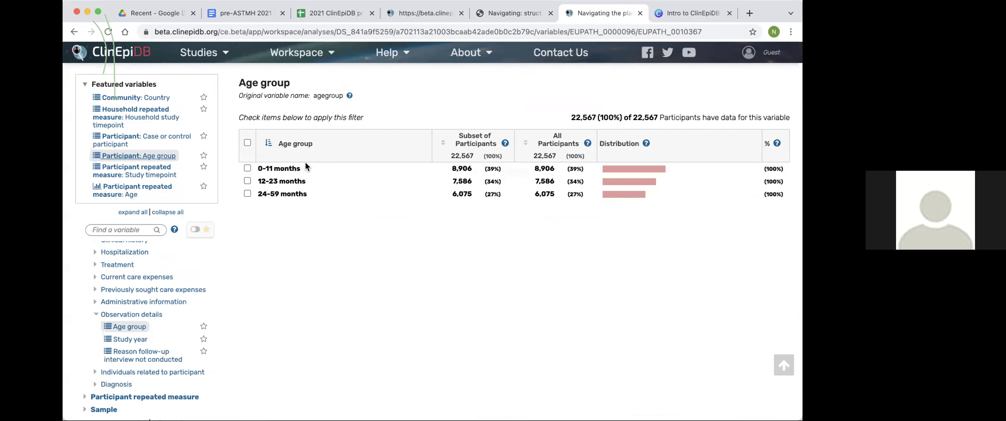
scroll(219, 217, "down", 2)
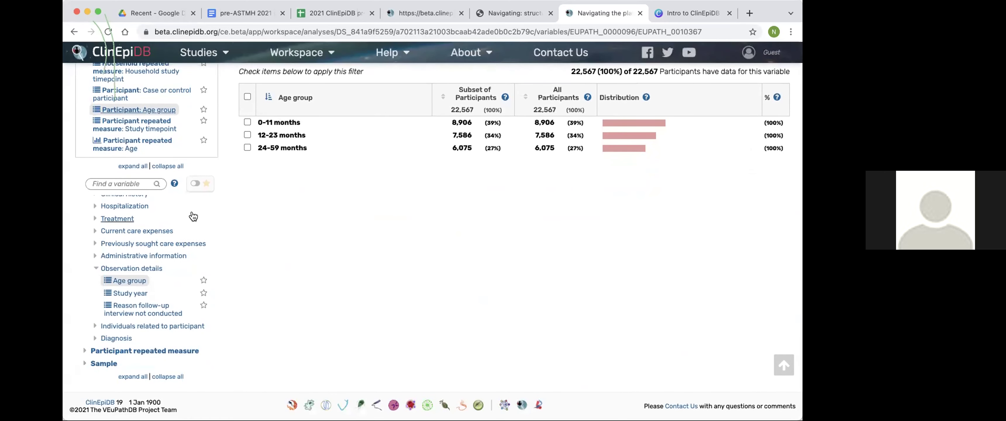
scroll(182, 225, "up", 1)
scroll(183, 225, "up", 3)
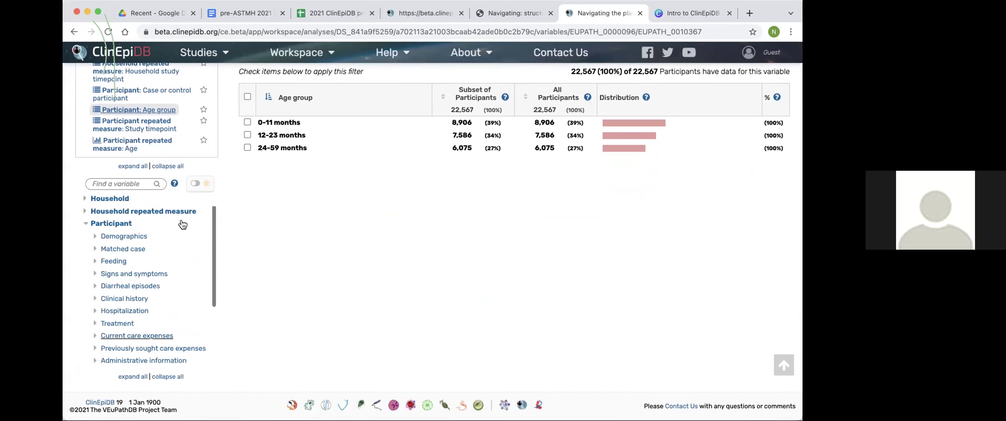
Expand Dwelling characteristics under Household in the variable tree and open the variable Sleeping rooms in dwelling count.
scroll(172, 211, "down", 4)
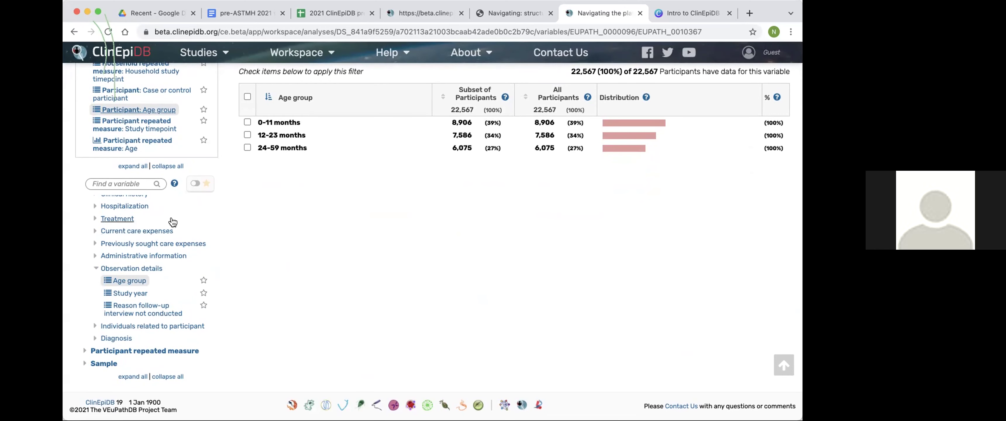
scroll(141, 214, "up", 6)
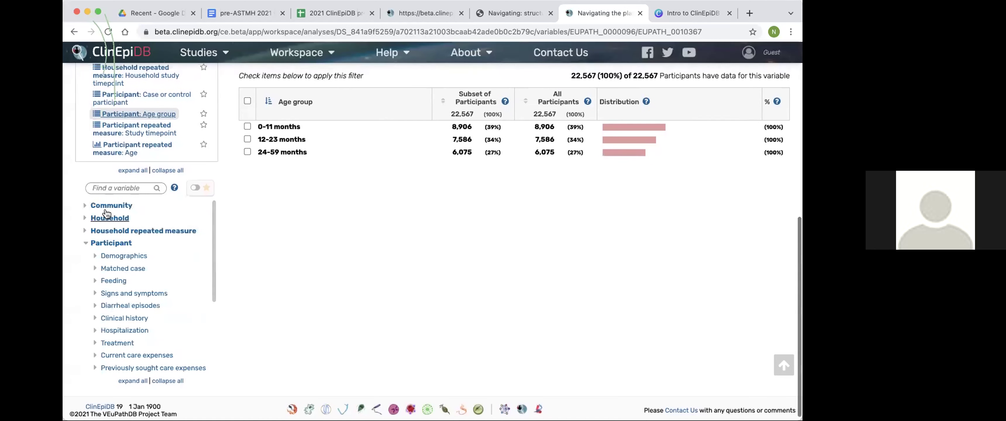
left_click(107, 216)
scroll(167, 213, "down", 1)
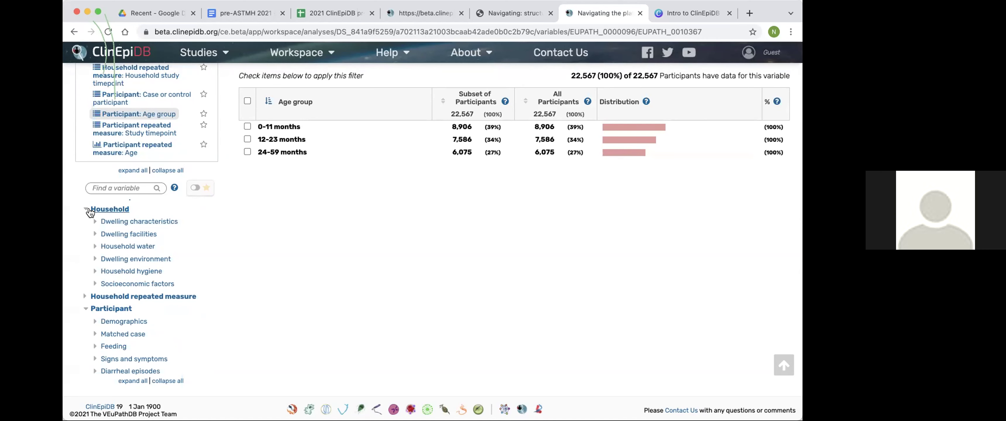
left_click(95, 221)
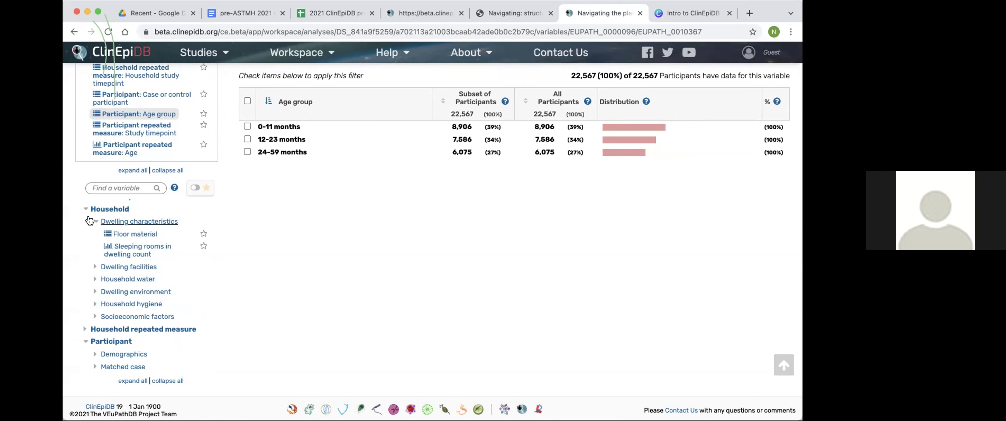
left_click(147, 247)
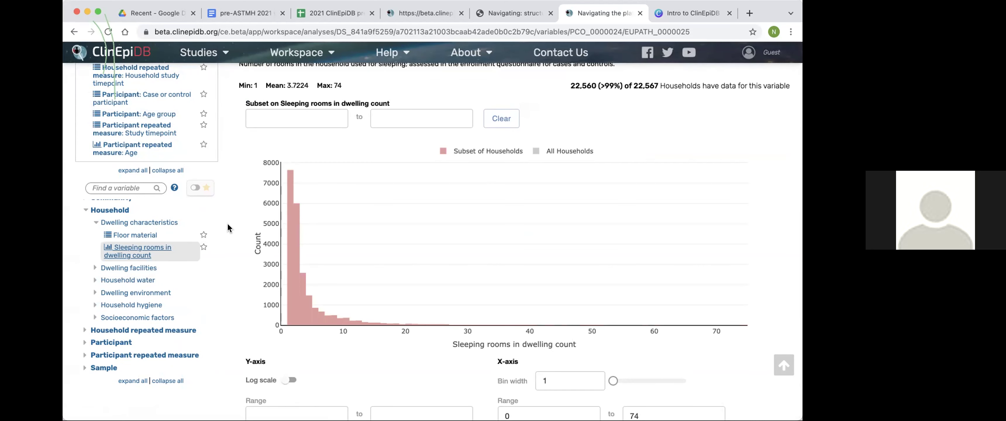
Examine the sleeping rooms variable's display name, original variable names, description, summary statistics and histogram.
scroll(227, 224, "up", 1)
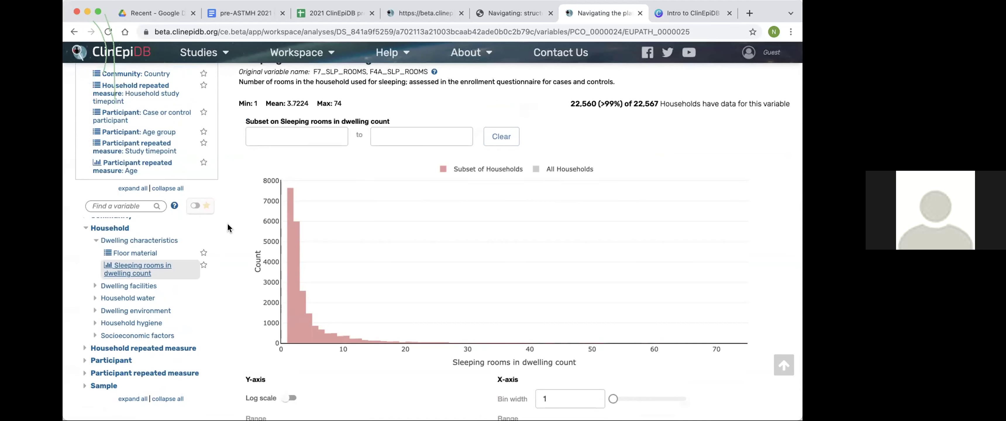
scroll(229, 228, "up", 3)
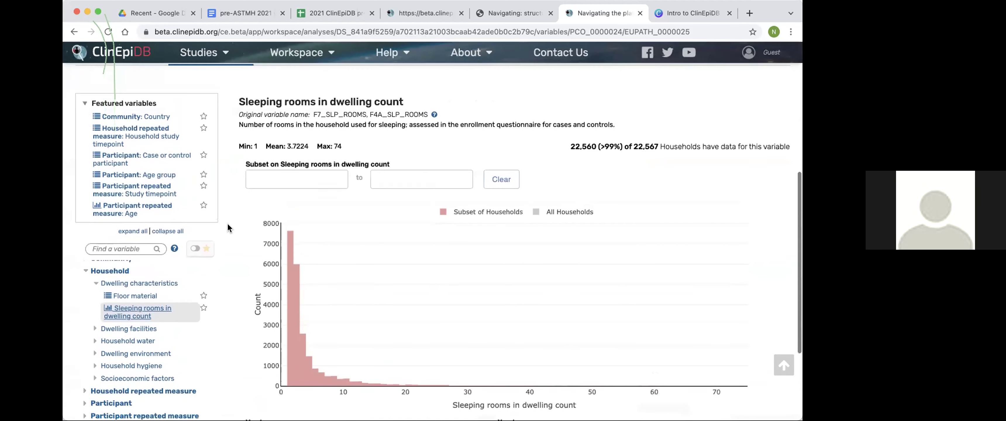
left_click_drag(237, 144, 402, 141)
left_click(440, 146)
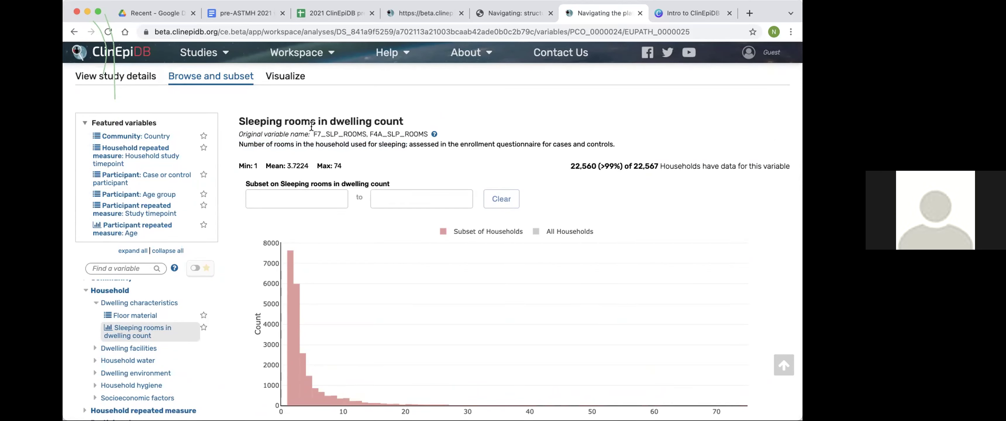
left_click_drag(311, 126, 362, 127)
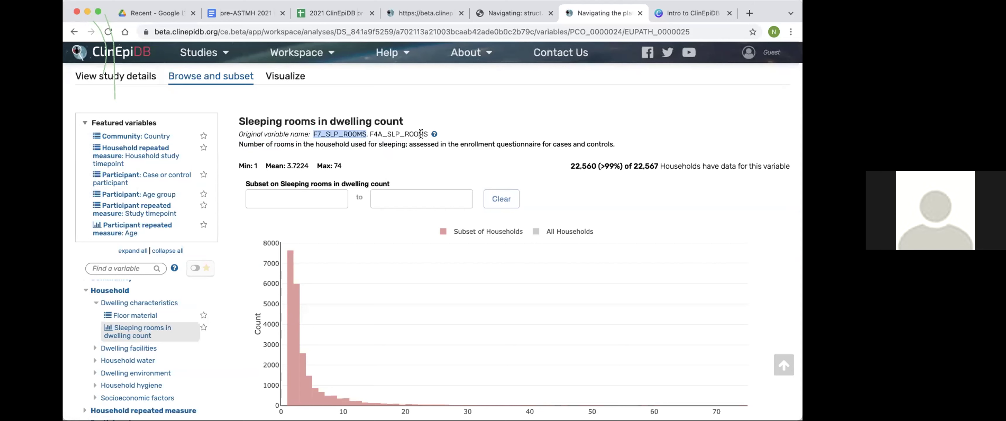
left_click(426, 152)
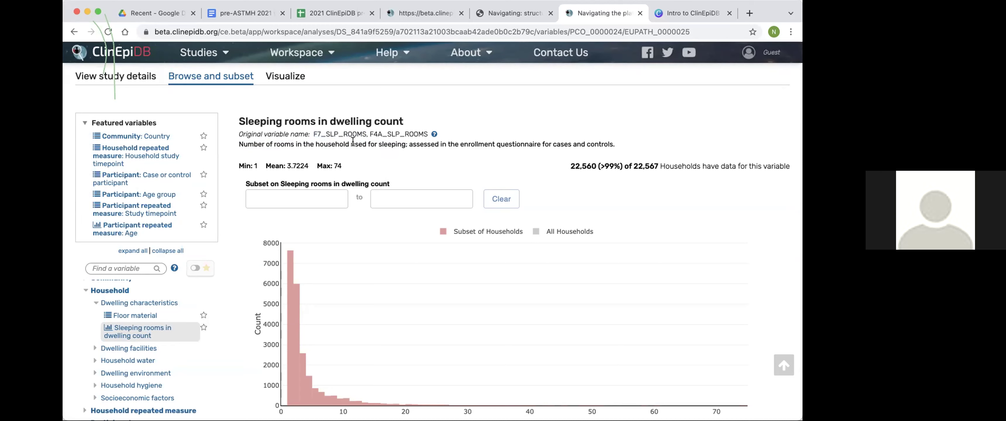
left_click_drag(243, 110, 402, 117)
left_click(336, 124)
Open the Household variable Cooking fuel under Dwelling facilities and look through its distribution table from Agricultural crop residue to Other.
scroll(330, 133, "down", 4)
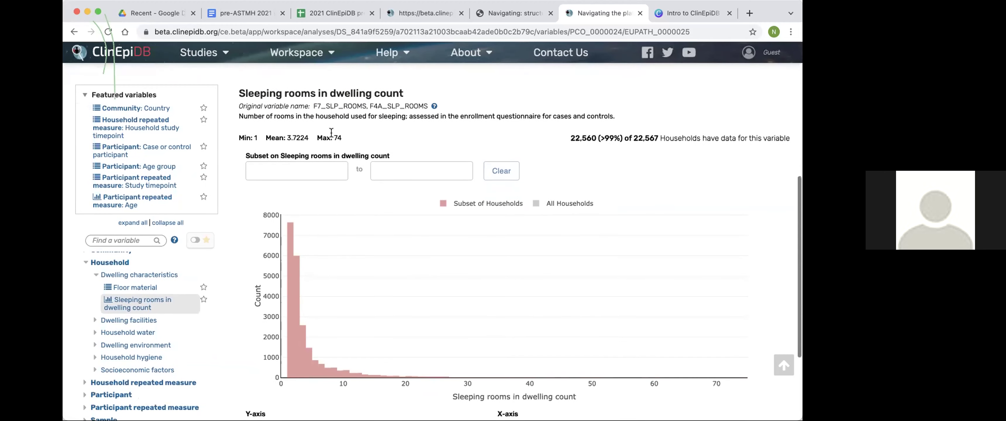
left_click(94, 266)
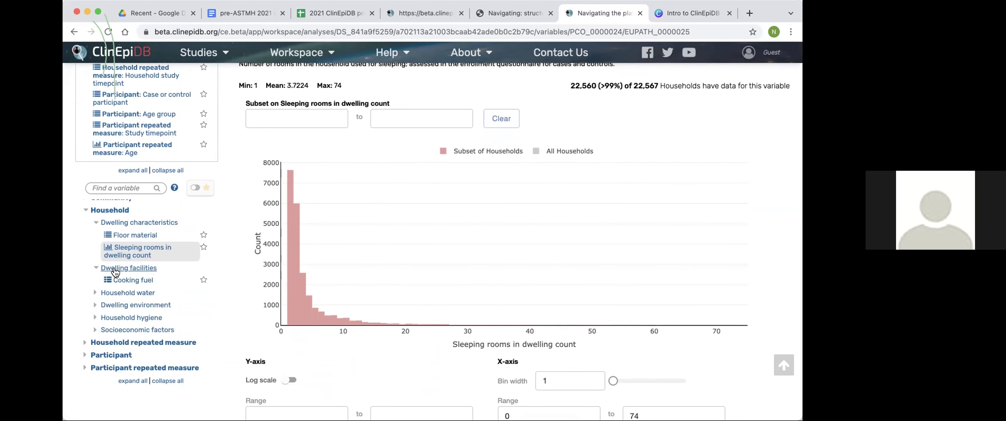
left_click(121, 281)
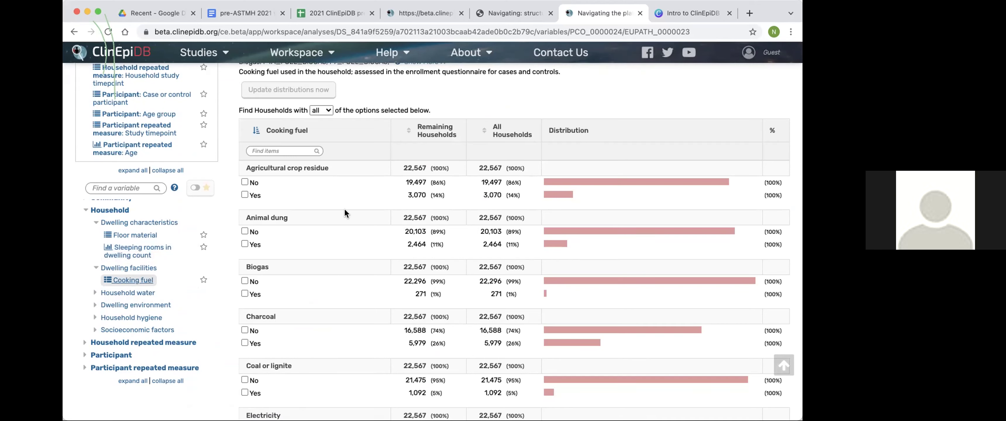
scroll(344, 210, "down", 5)
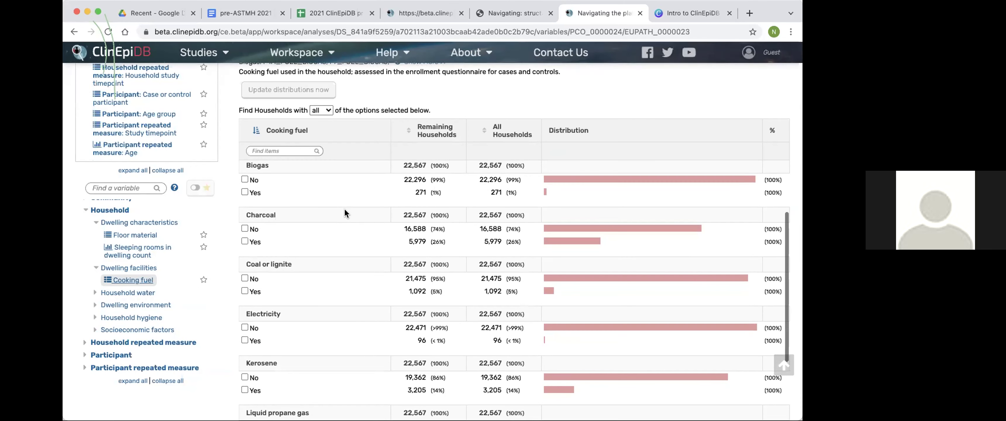
scroll(345, 209, "down", 2)
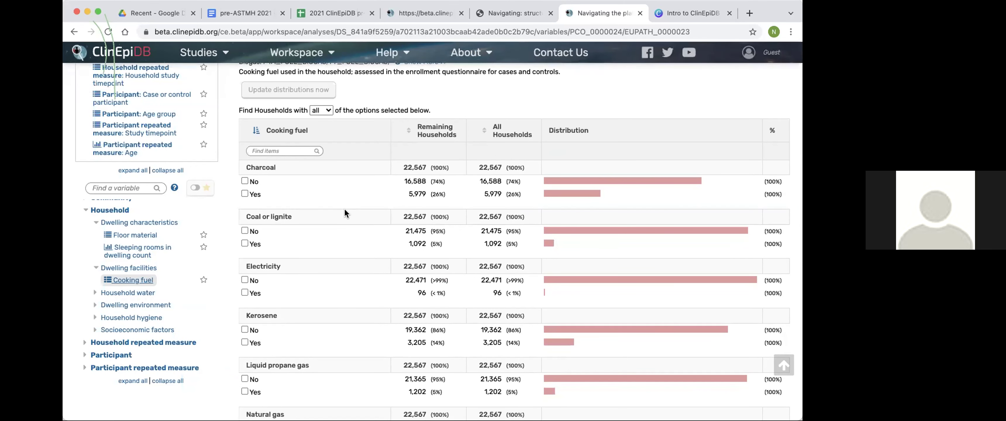
scroll(345, 212, "down", 8)
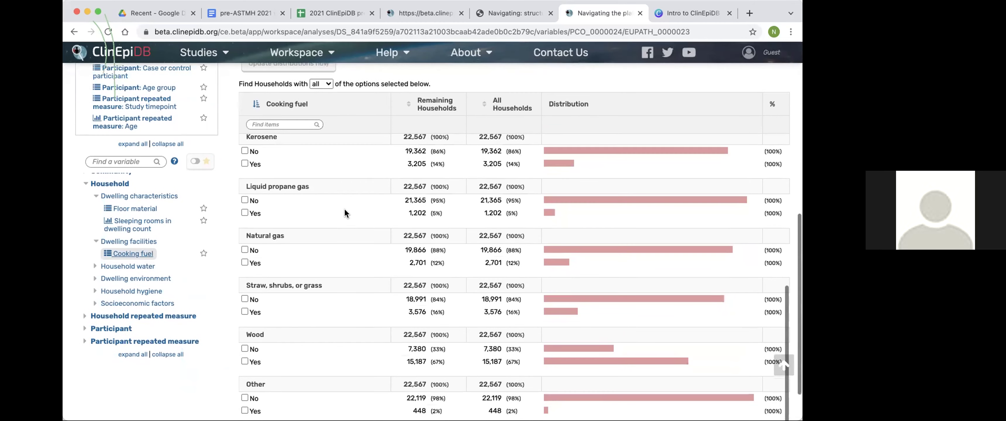
scroll(344, 213, "down", 3)
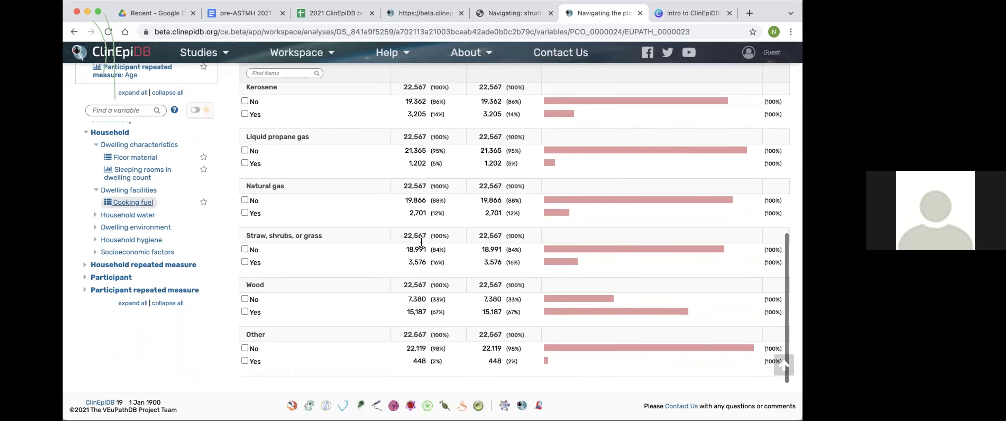
scroll(111, 217, "down", 1)
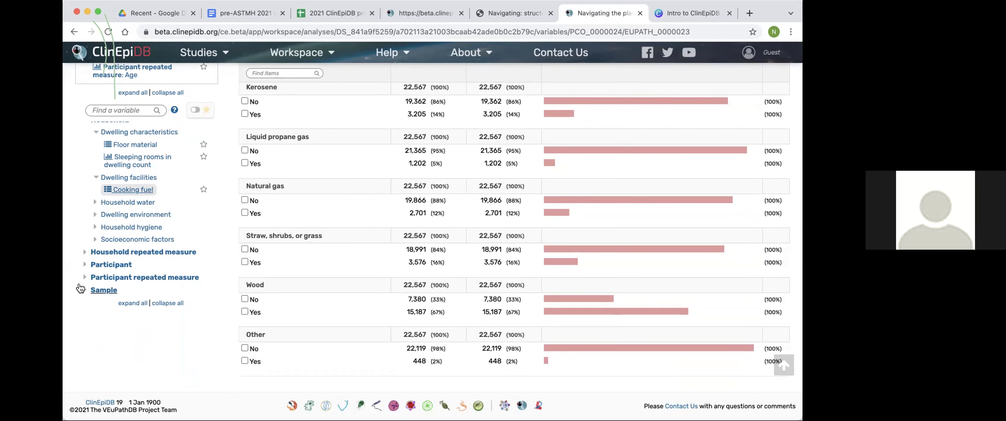
Browse the variable tree's Sample category down to the Stool microbiology test variables, and the Participant repeated measure category.
left_click(82, 290)
scroll(125, 270, "down", 2)
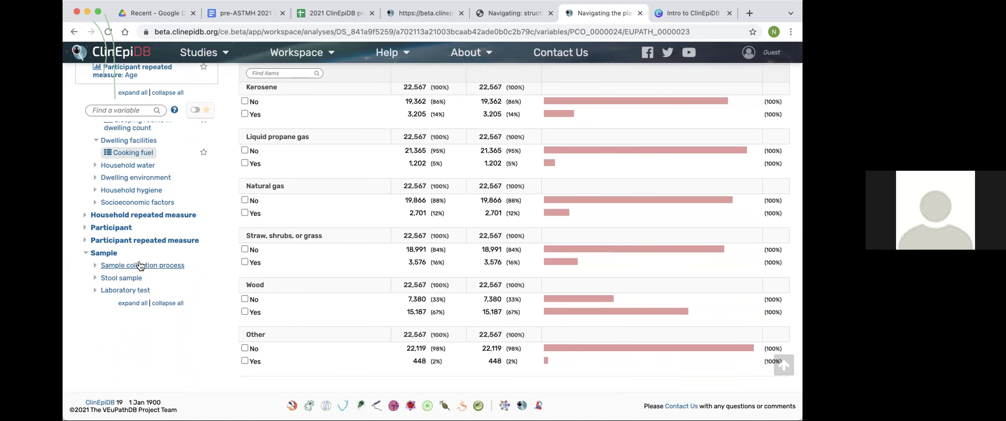
left_click(91, 290)
left_click(102, 290)
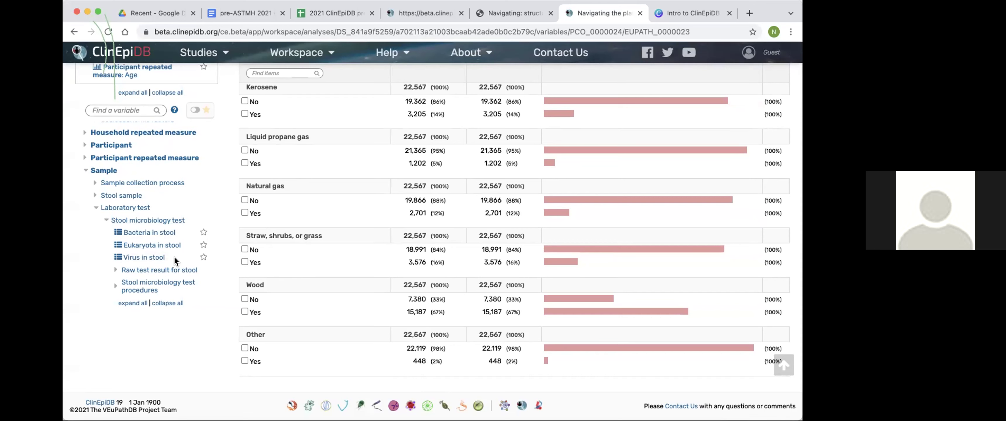
left_click(86, 158)
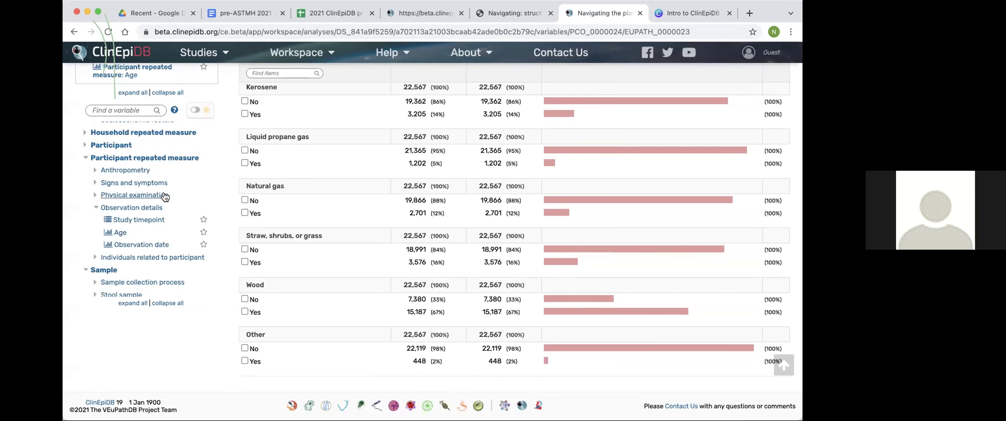
scroll(164, 196, "up", 3)
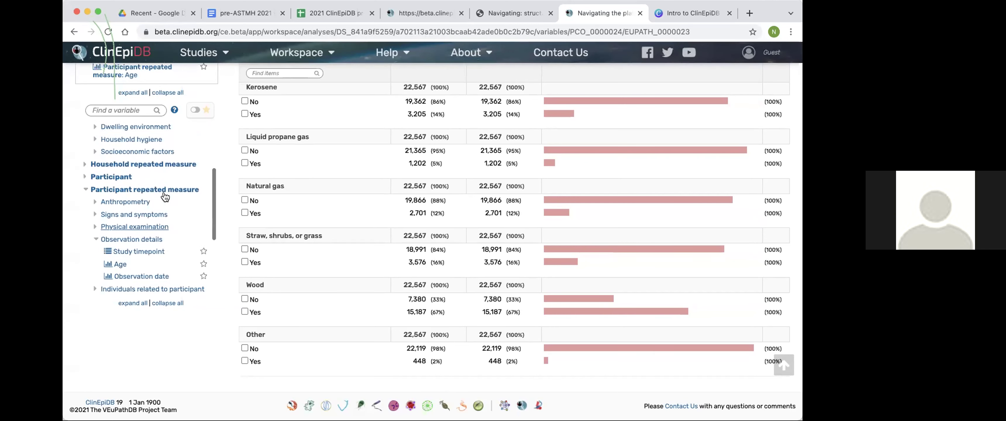
Search the variable tree for "sex", open the participant variable Sex under Demographics and view its distribution table.
left_click(133, 109)
type("sex")
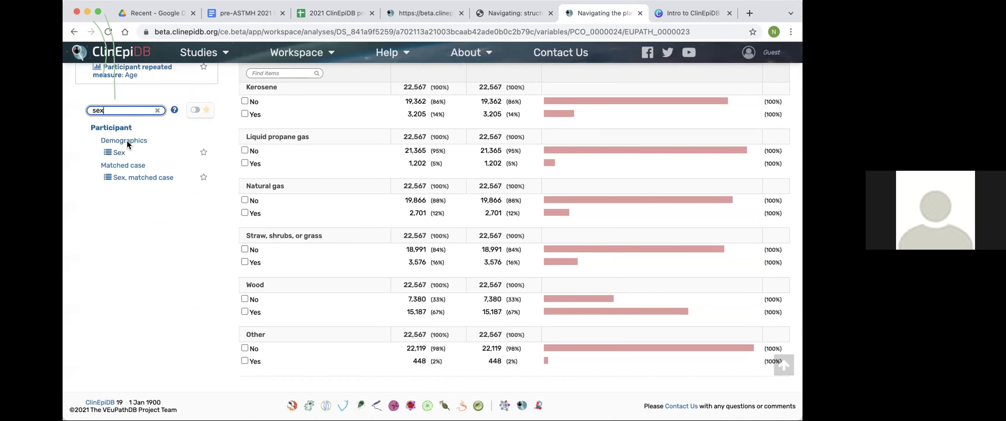
left_click(118, 152)
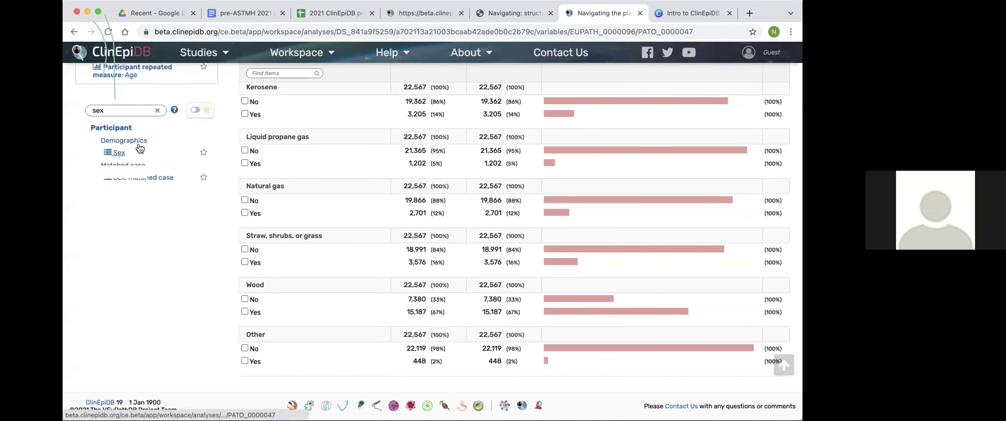
scroll(278, 147, "up", 1)
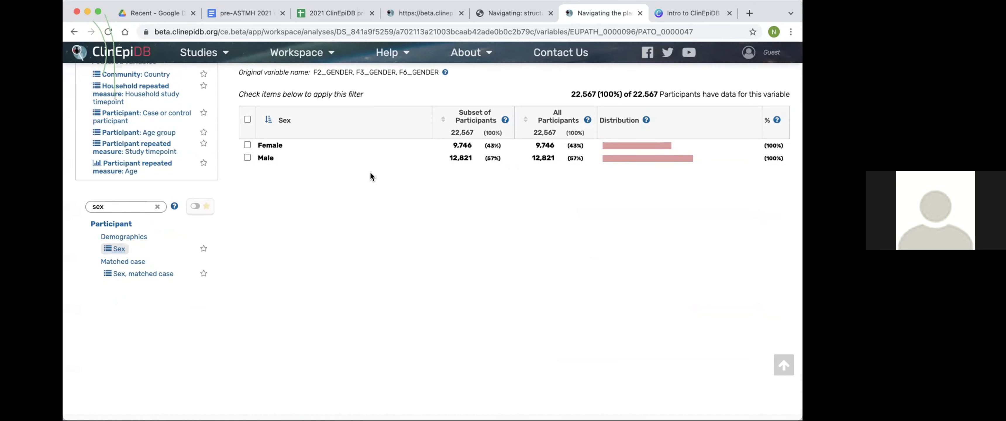
scroll(352, 167, "up", 1)
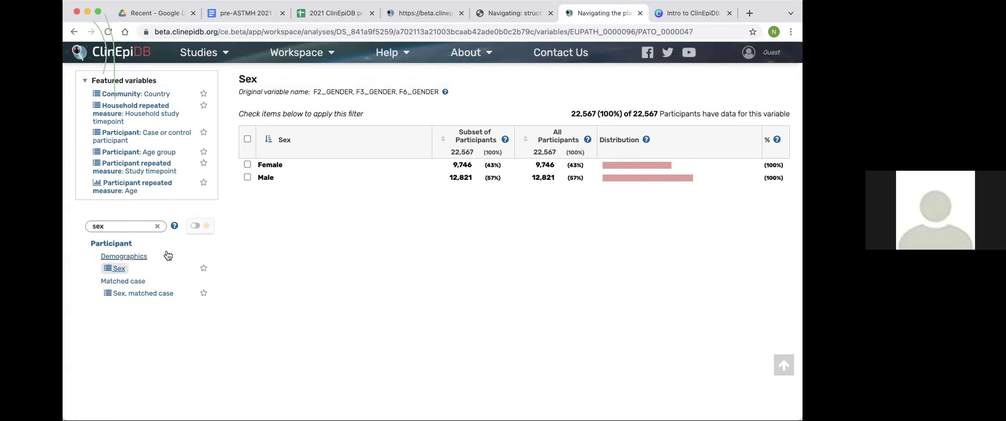
Star the variables Sex, participant repeated measure Age, Case or control participant, Age group and Country.
left_click(204, 268)
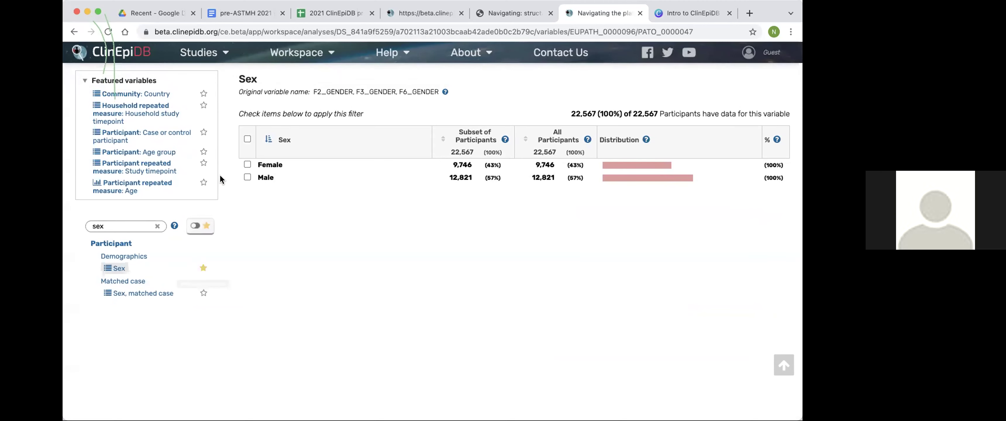
left_click(204, 181)
left_click(204, 133)
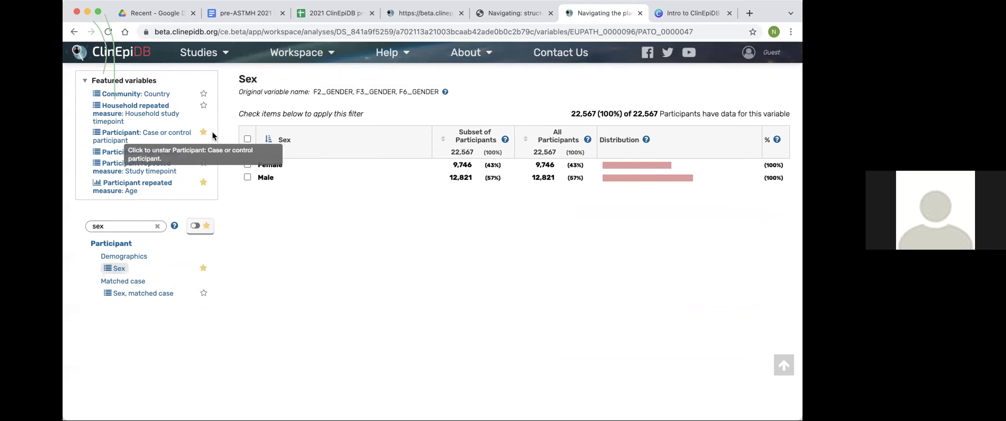
left_click(204, 151)
left_click(204, 93)
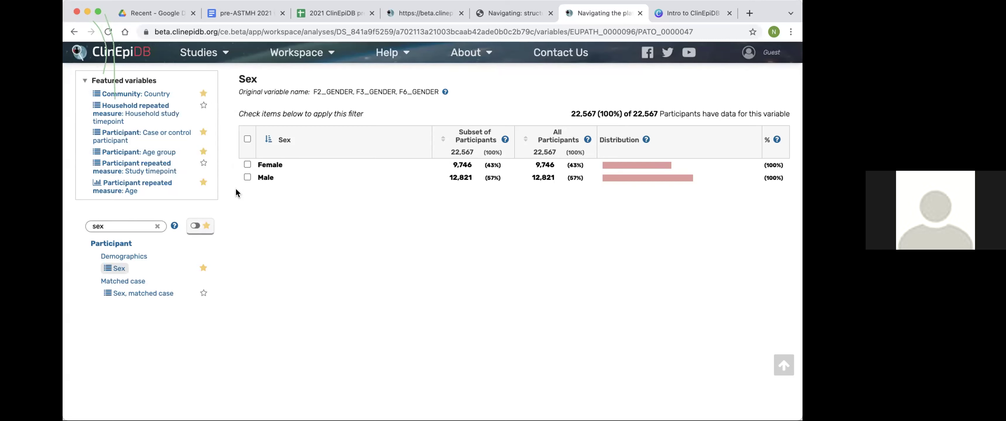
Limit the variable tree to starred variables, clear the "sex" search and look over the starred list.
left_click(194, 227)
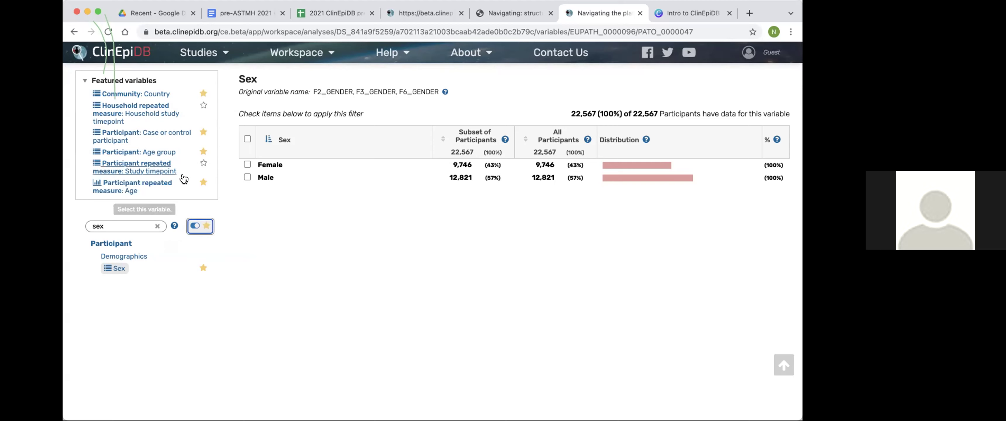
scroll(139, 255, "up", 1)
scroll(139, 256, "up", 1)
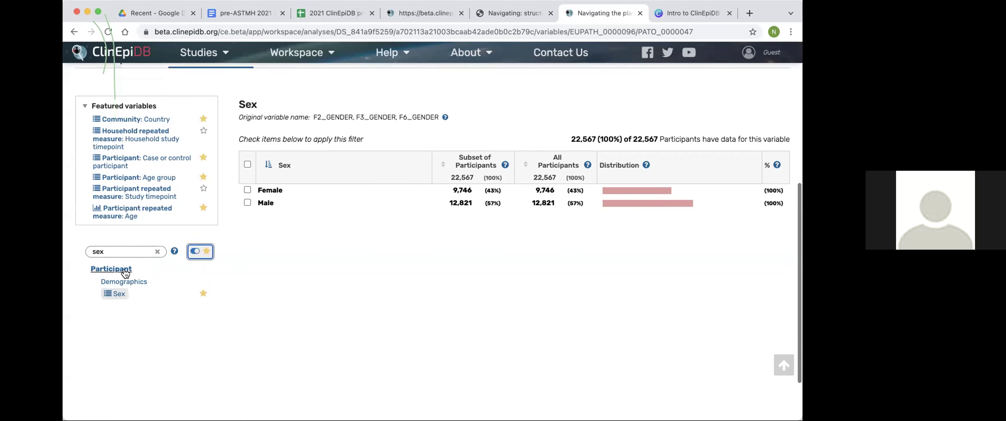
left_click(148, 250)
scroll(161, 222, "down", 5)
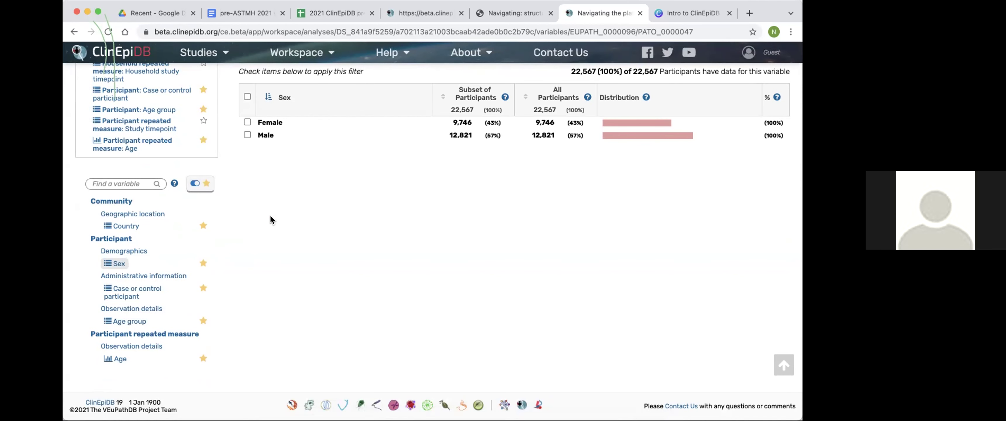
scroll(269, 216, "up", 3)
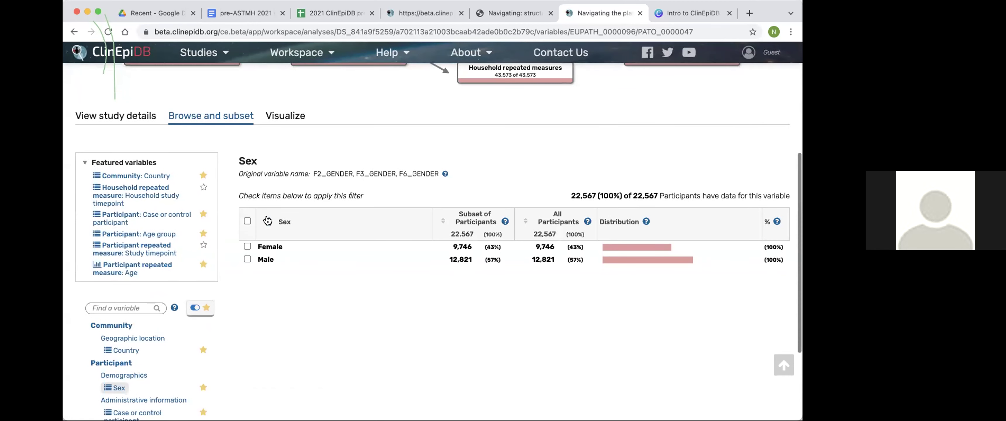
Start a new visualization for the analysis, look over the available plot types and choose Bar plot.
left_click(283, 116)
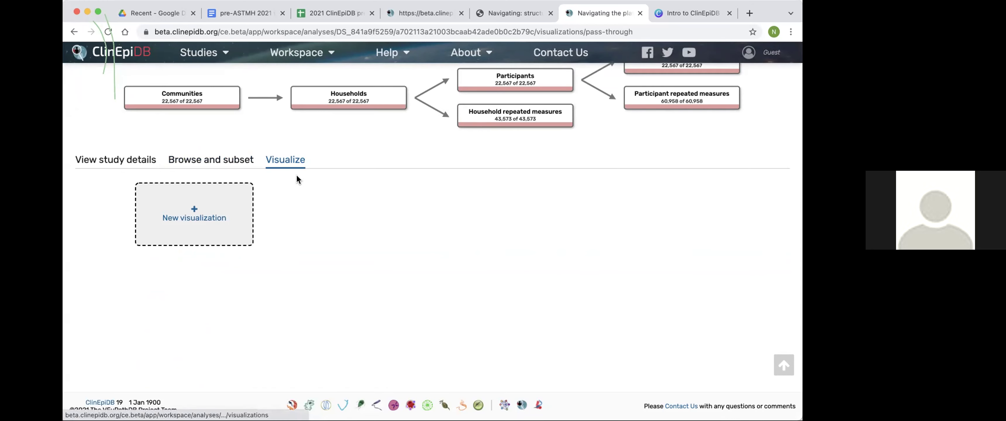
left_click(197, 210)
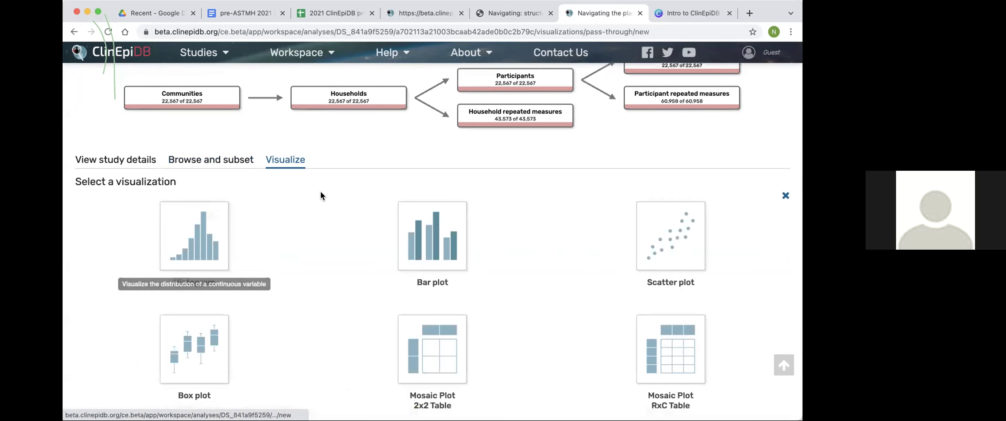
scroll(354, 192, "down", 5)
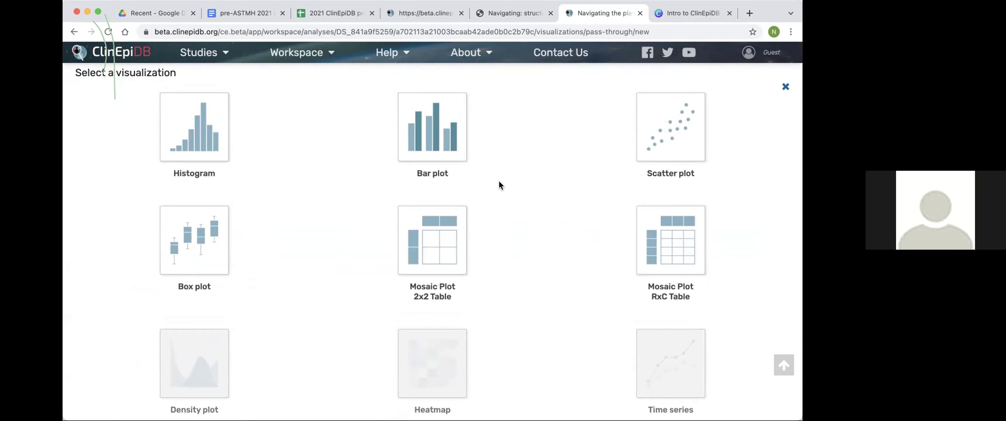
scroll(499, 181, "down", 1)
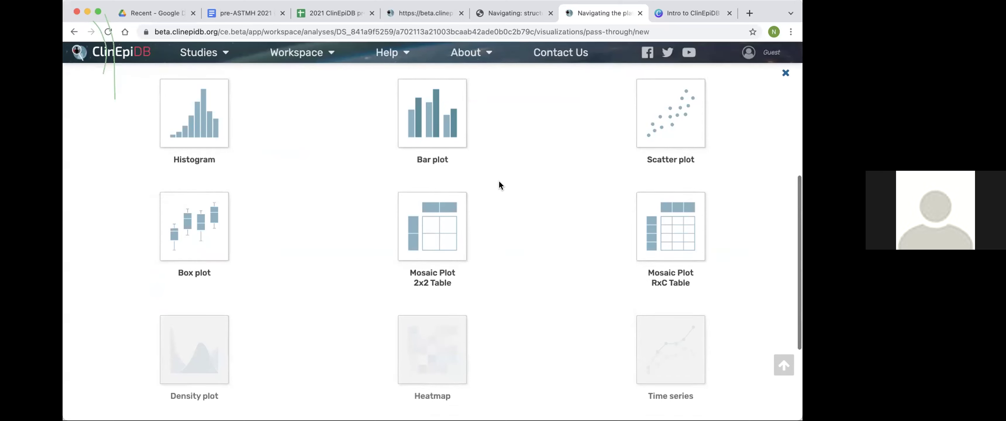
scroll(499, 182, "down", 3)
scroll(499, 181, "up", 2)
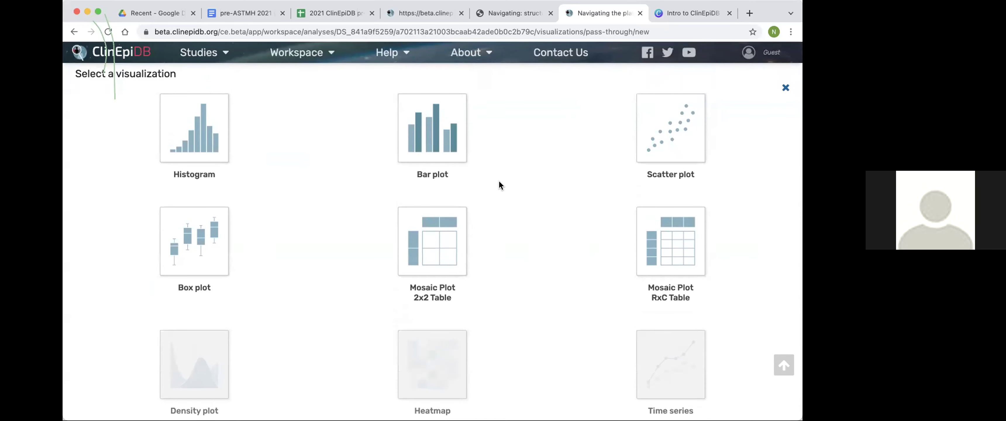
scroll(500, 185, "up", 1)
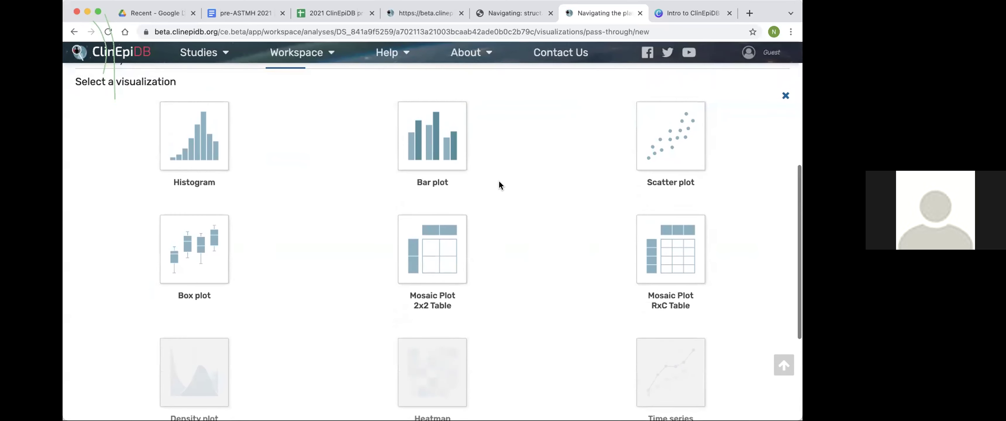
left_click(429, 146)
Set the bar plot's main axis variable to the participant variable Age group and inspect the resulting bars.
scroll(504, 174, "down", 1)
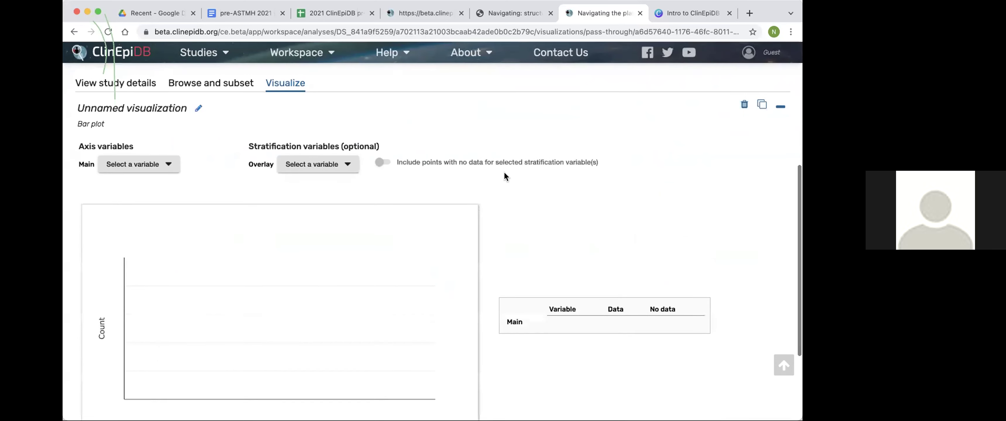
scroll(504, 173, "down", 1)
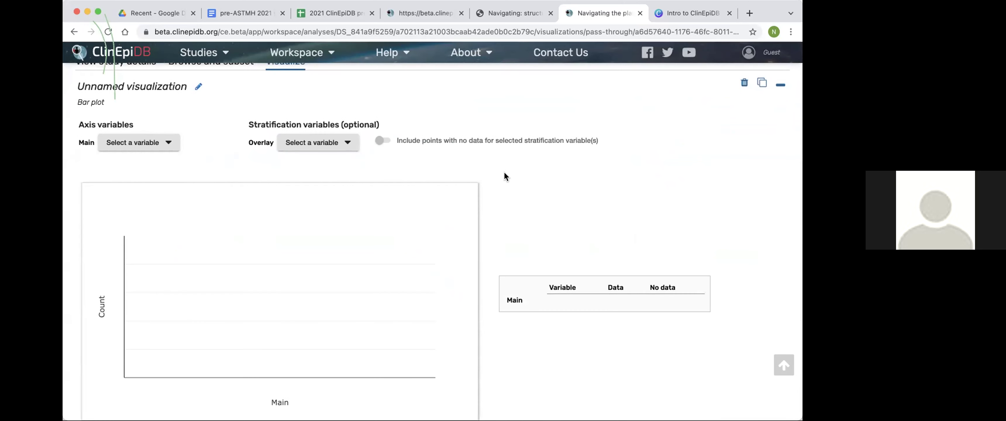
left_click(136, 142)
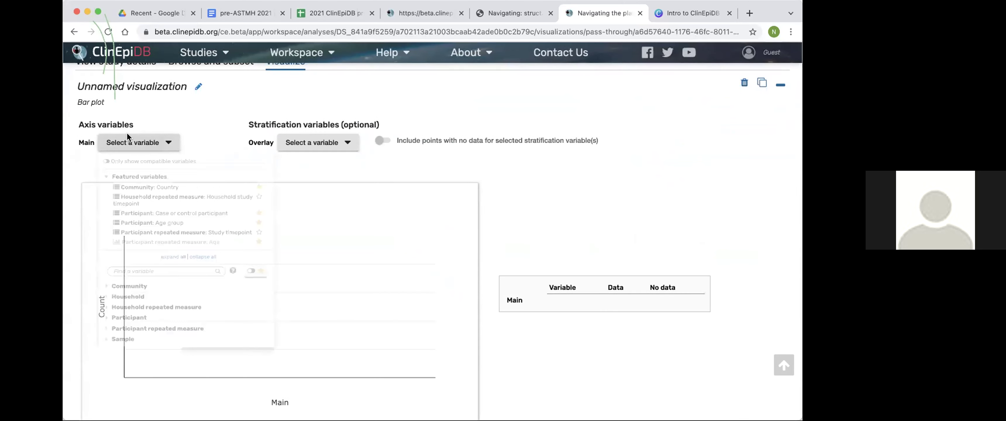
scroll(168, 219, "down", 1)
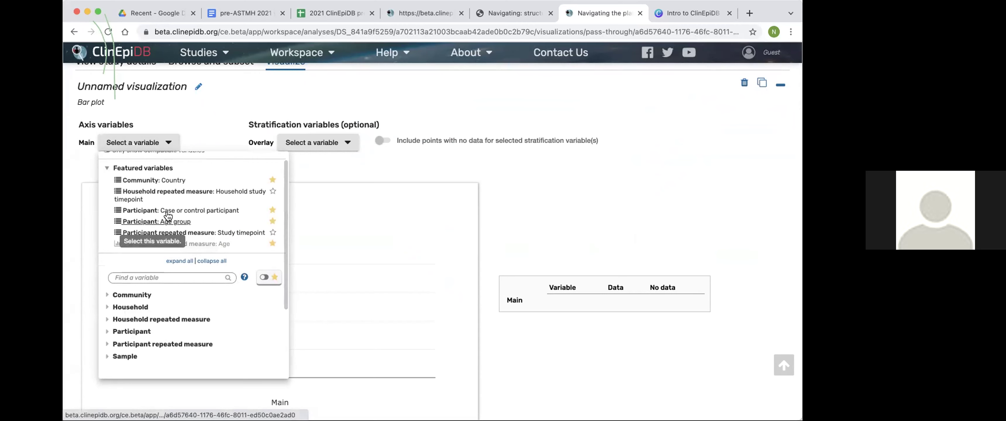
left_click(174, 221)
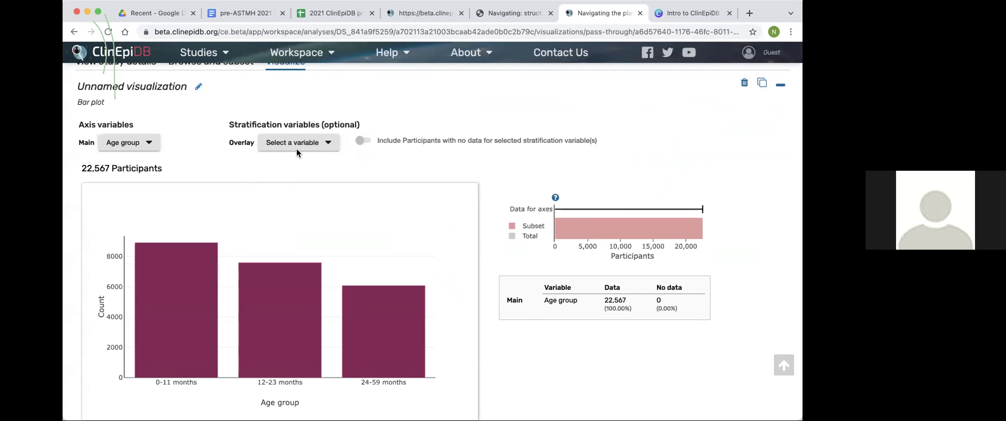
scroll(507, 113, "down", 5)
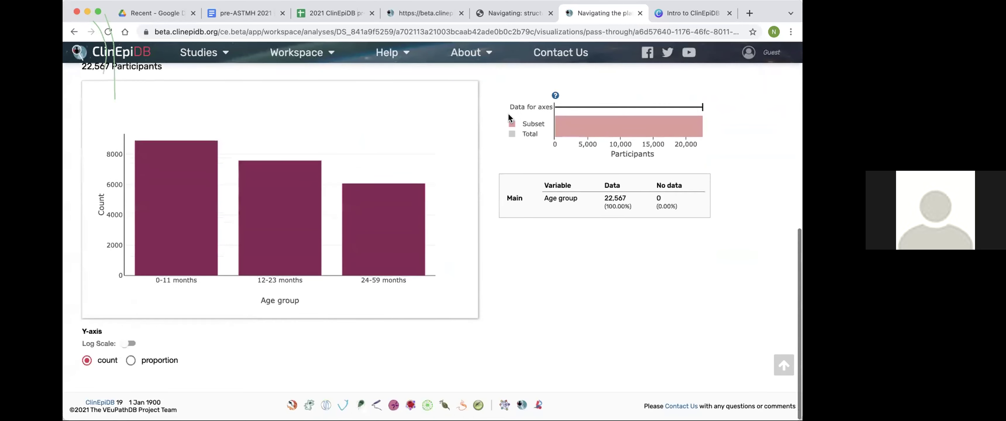
mouse_move(348, 236)
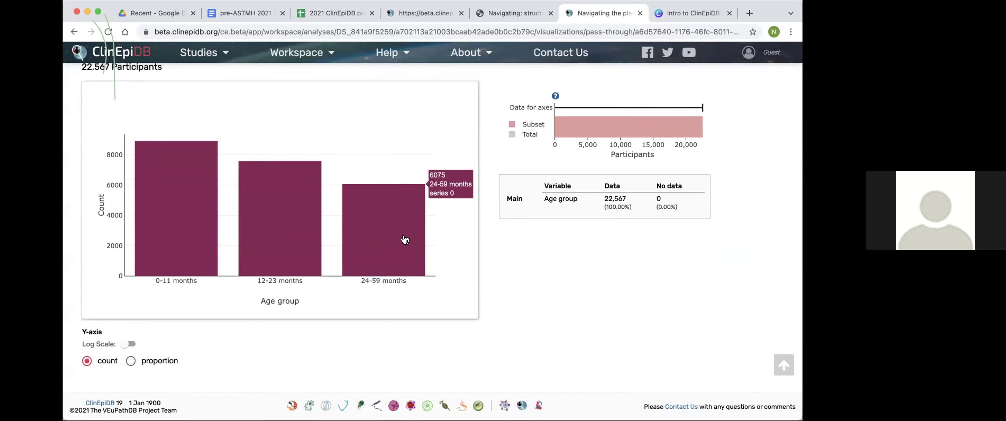
Limit the overlay variable list to starred variables, choose Sex as the overlay and inspect the male and female bars per age group.
scroll(405, 239, "up", 4)
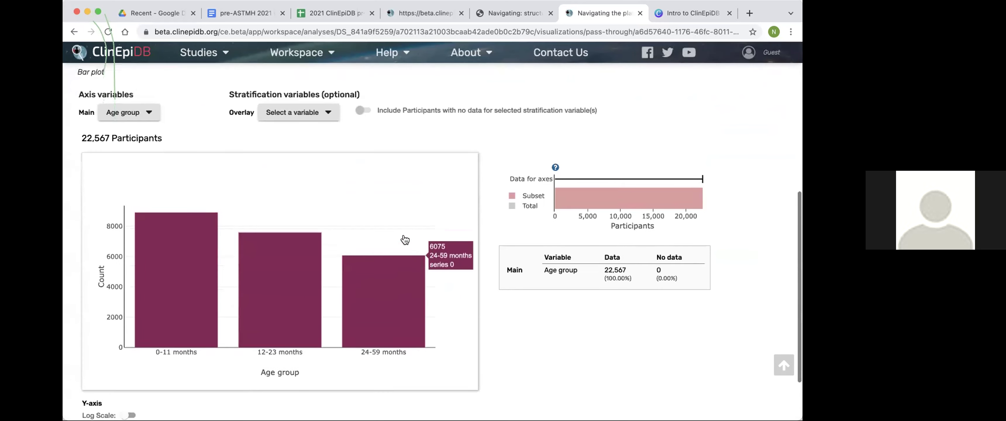
left_click(319, 112)
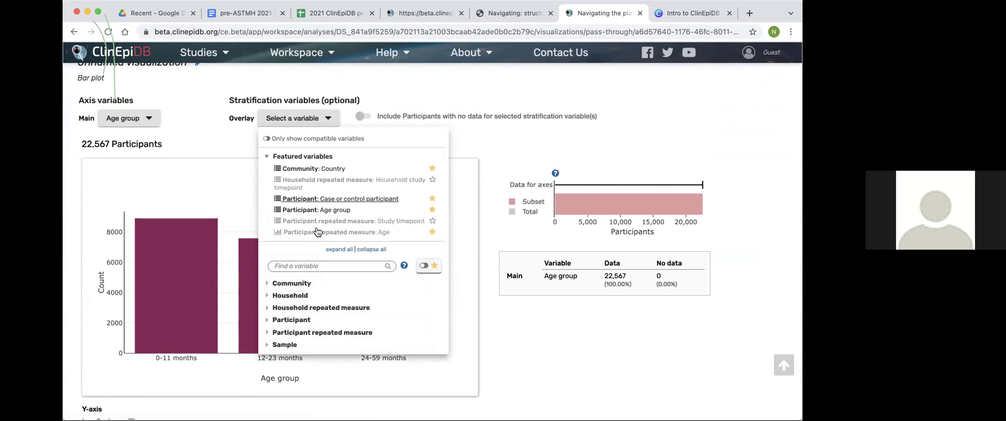
left_click(422, 265)
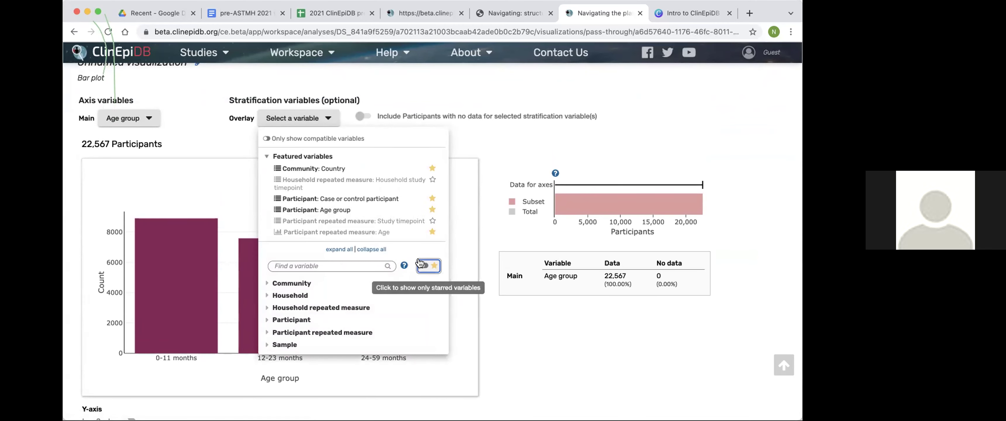
scroll(345, 266, "down", 3)
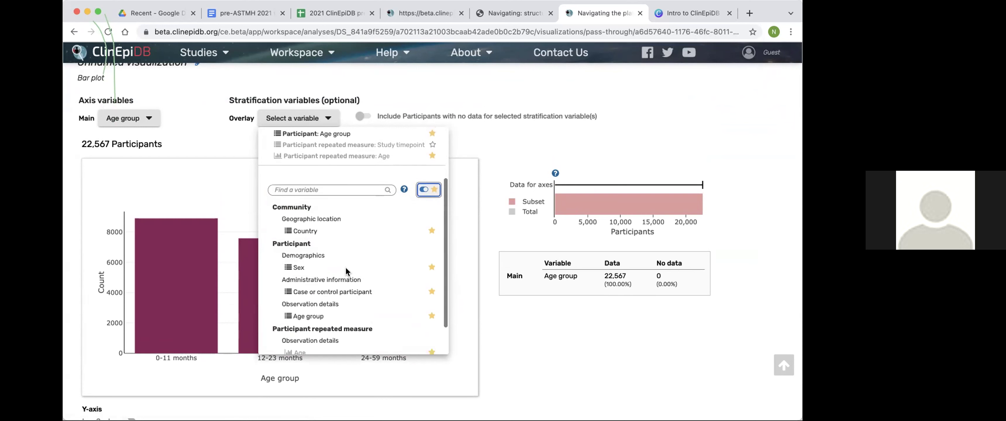
left_click(294, 267)
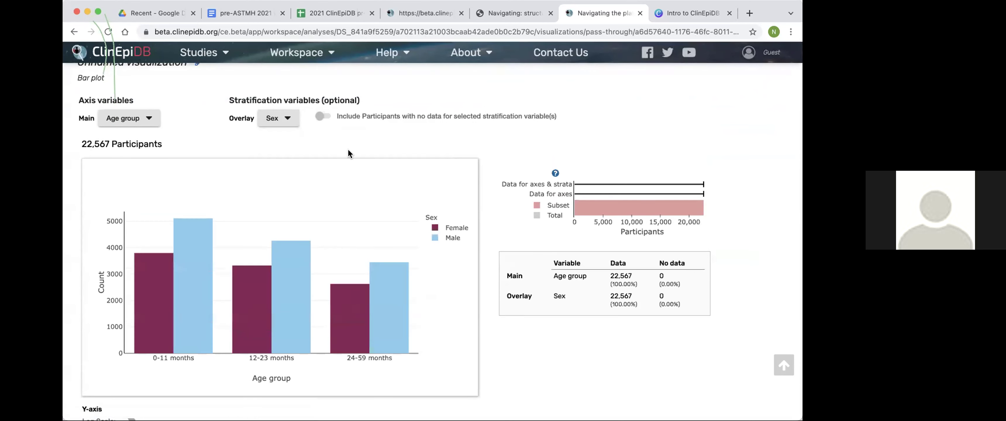
scroll(395, 164, "down", 2)
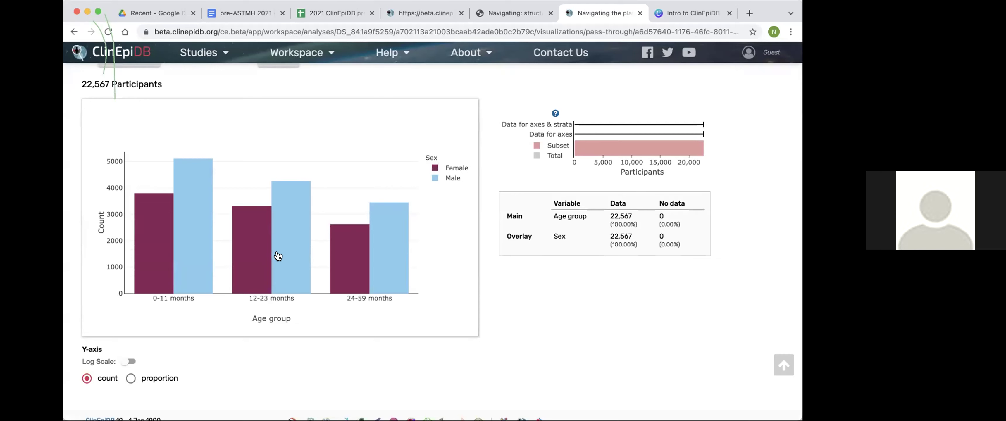
mouse_move(277, 256)
mouse_move(177, 232)
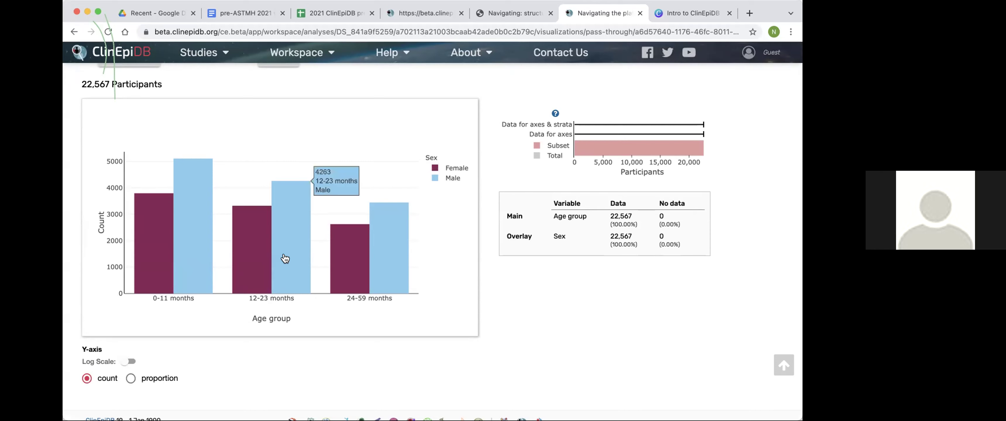
mouse_move(374, 247)
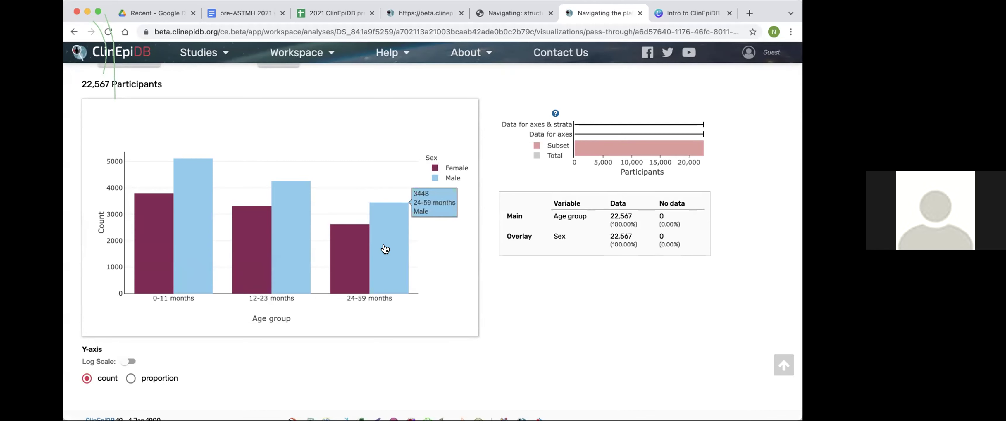
Switch the bar plot's Y-axis from count to proportion and review the age group bars by sex.
scroll(380, 248, "down", 1)
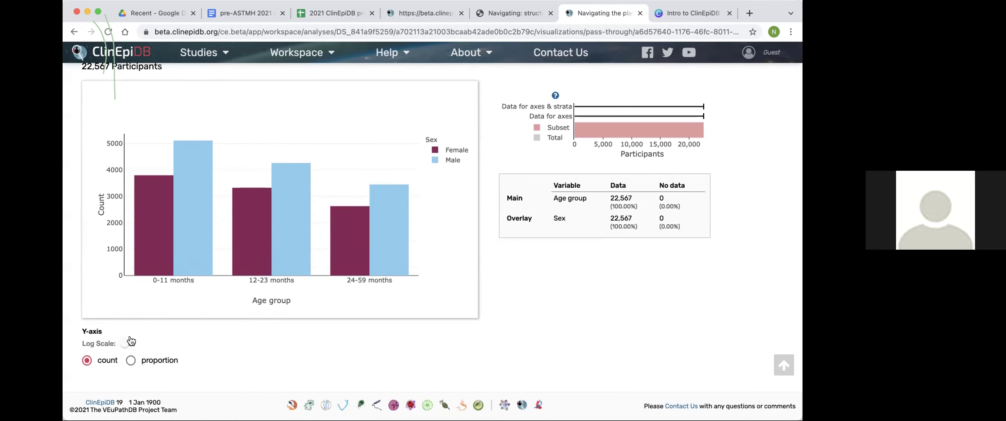
left_click(126, 358)
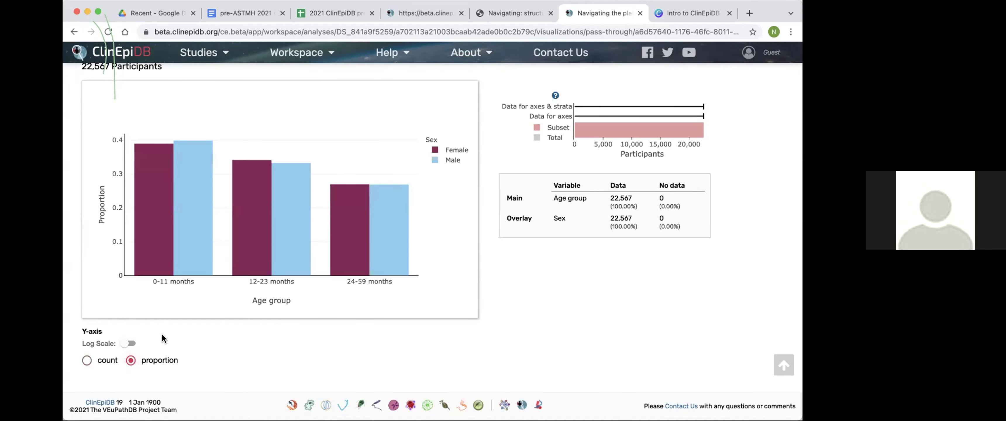
scroll(219, 274, "up", 2)
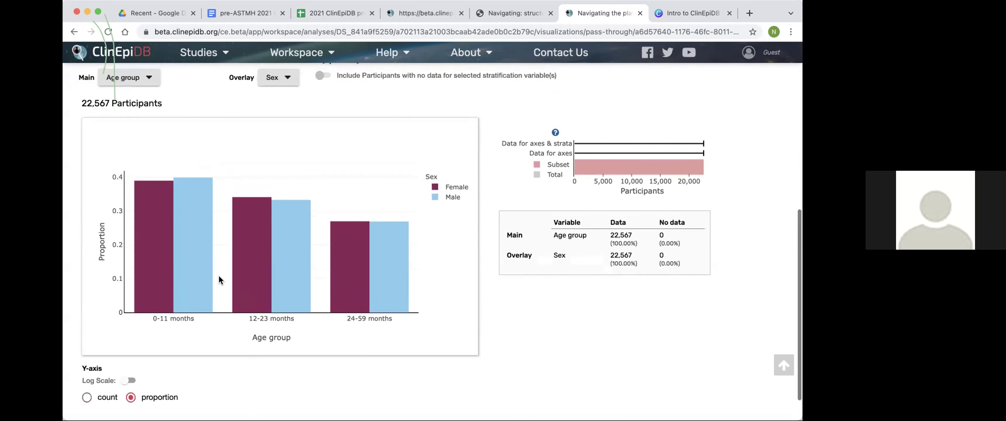
mouse_move(183, 265)
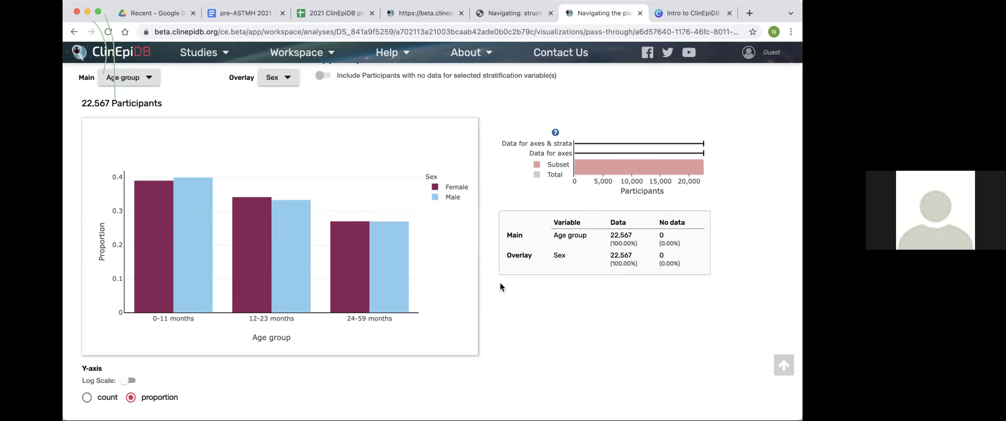
scroll(499, 283, "up", 3)
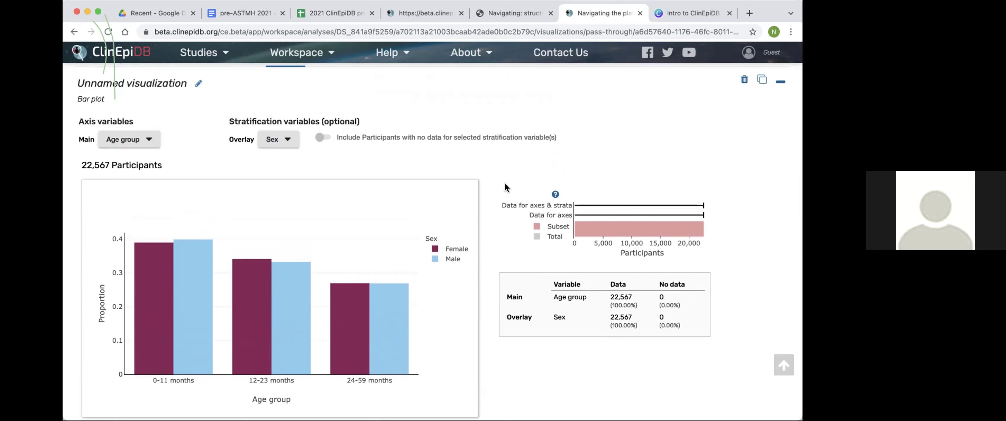